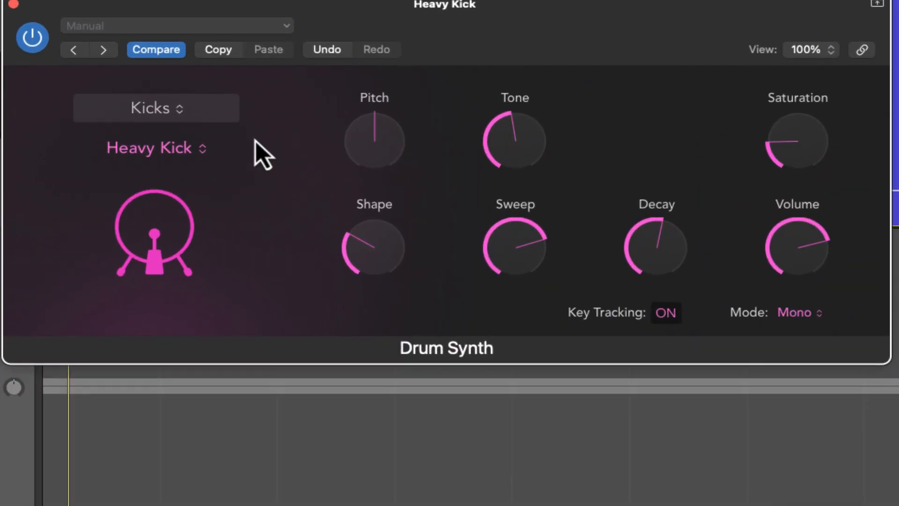
{"action": "left_click", "coordinate": [216, 36]}
{"action": "mouse_move", "coordinate": [220, 260]}
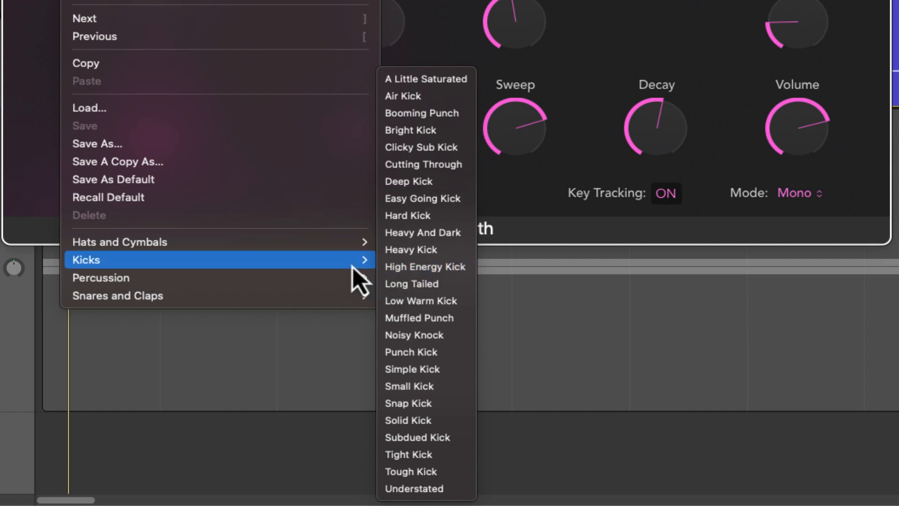
{"action": "mouse_move", "coordinate": [343, 281]}
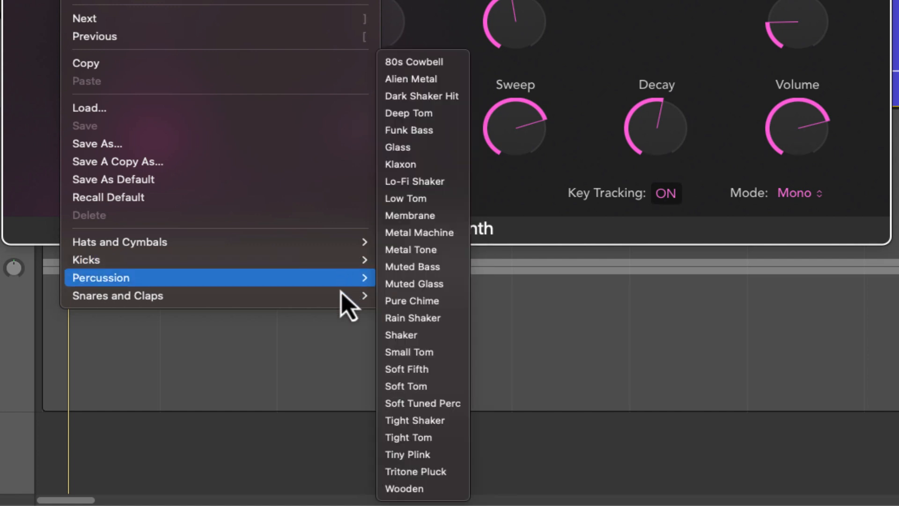
{"action": "mouse_move", "coordinate": [337, 303]}
{"action": "mouse_move", "coordinate": [328, 250]}
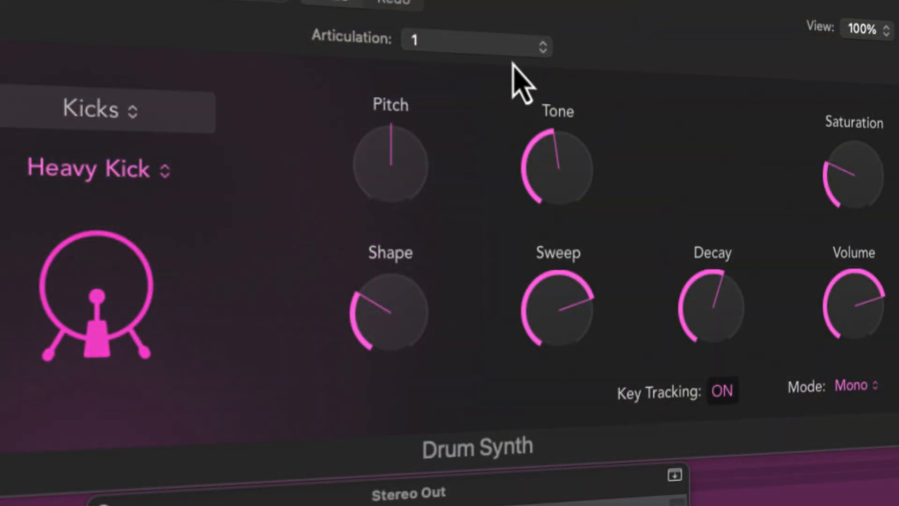
Set the Heavy Kick's pitch to -3, raise the saturation, then reduce it again
{"action": "left_click_drag", "start_coordinate": [398, 152], "coordinate": [379, 154]}
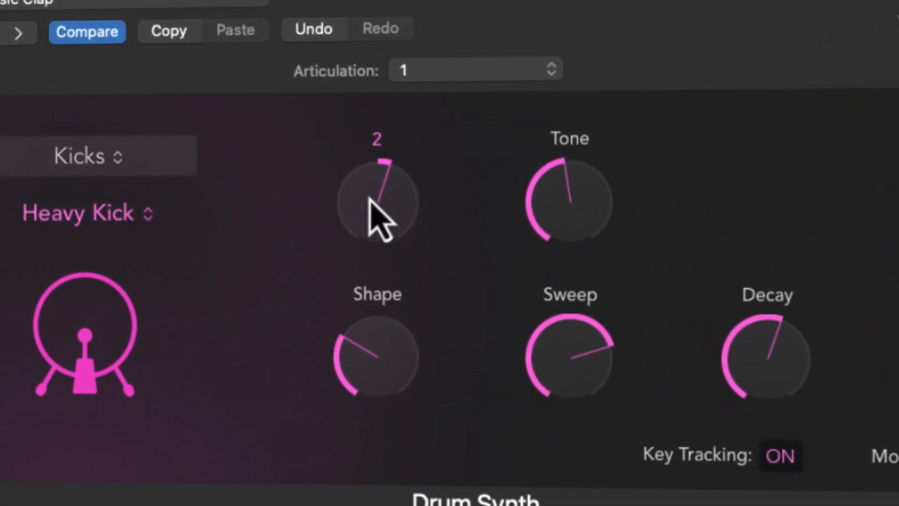
{"action": "left_click_drag", "start_coordinate": [370, 209], "coordinate": [392, 257]}
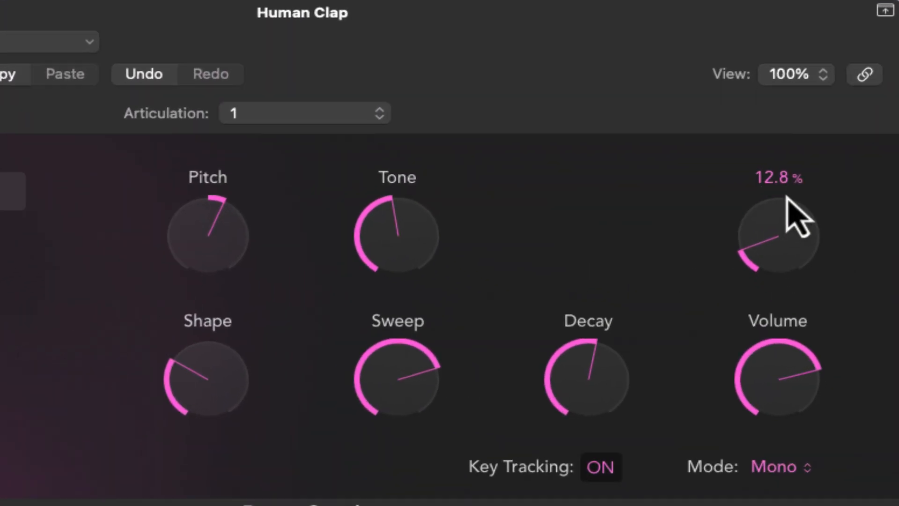
{"action": "mouse_move", "coordinate": [543, 275]}
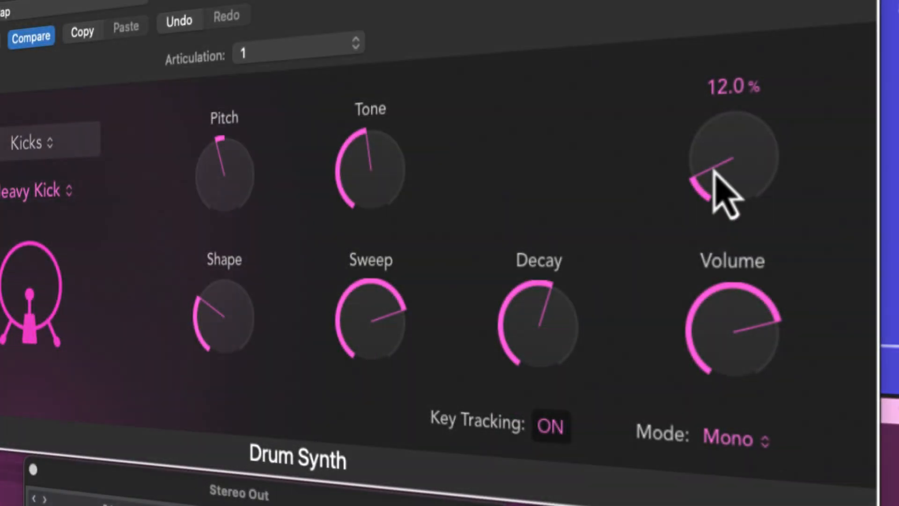
{"action": "left_click_drag", "start_coordinate": [713, 159], "coordinate": [738, 88]}
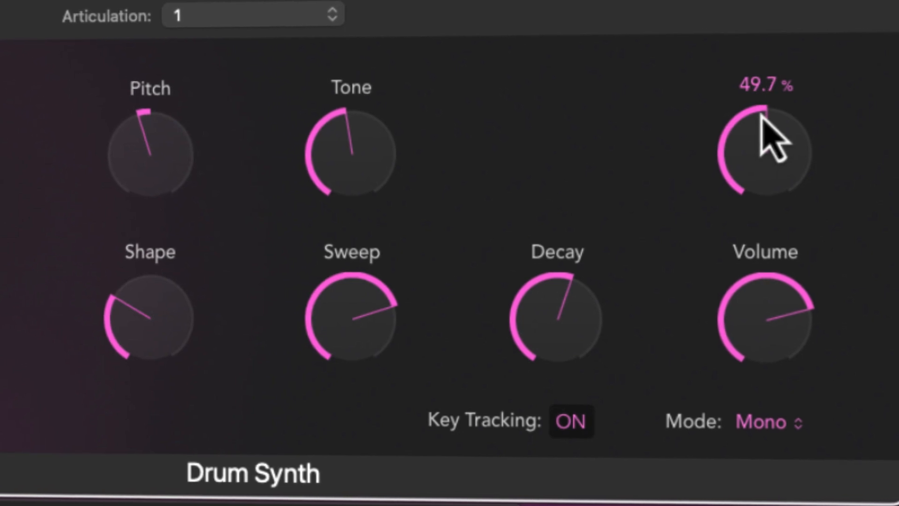
{"action": "left_click_drag", "start_coordinate": [758, 111], "coordinate": [730, 220]}
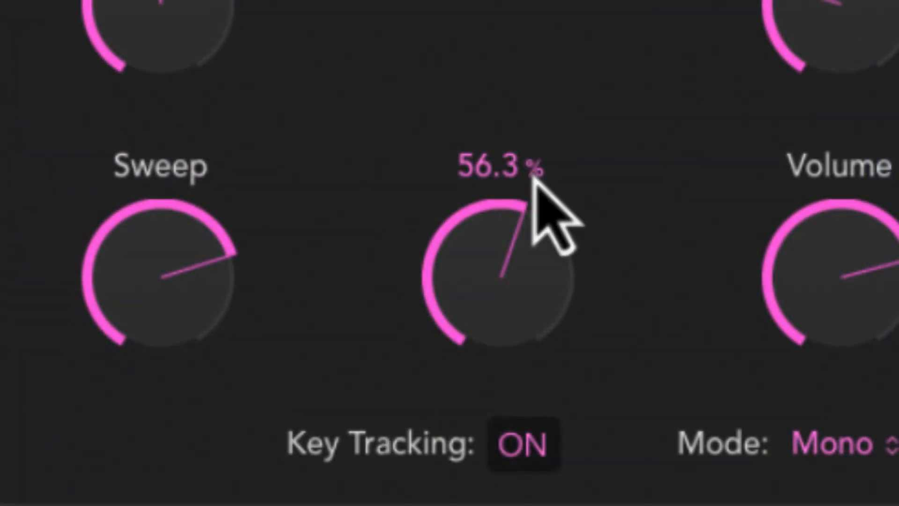
Lengthen the Heavy Kick's decay from 4.8% to about 68%
{"action": "left_click_drag", "start_coordinate": [480, 232], "coordinate": [516, 505]}
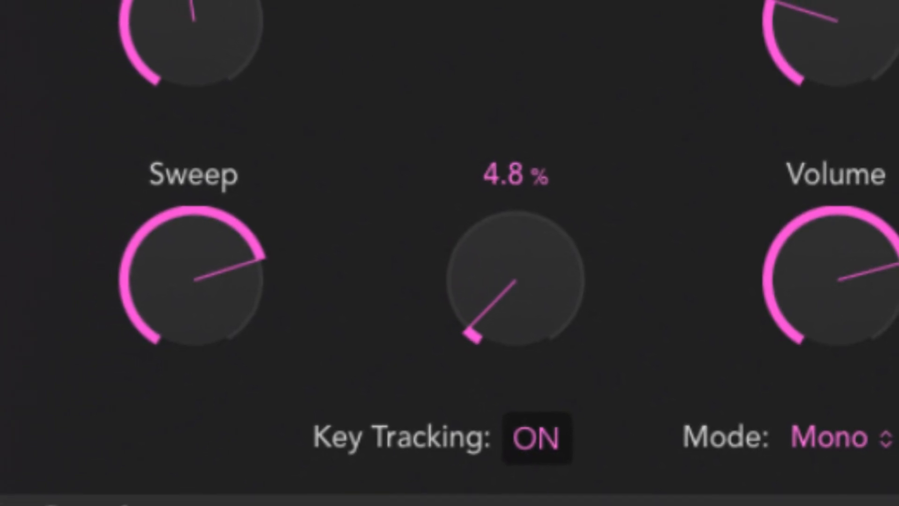
{"action": "left_click_drag", "start_coordinate": [505, 327], "coordinate": [548, 82]}
{"action": "left_click_drag", "start_coordinate": [579, 115], "coordinate": [573, 69]}
{"action": "left_click_drag", "start_coordinate": [602, 105], "coordinate": [641, 142]}
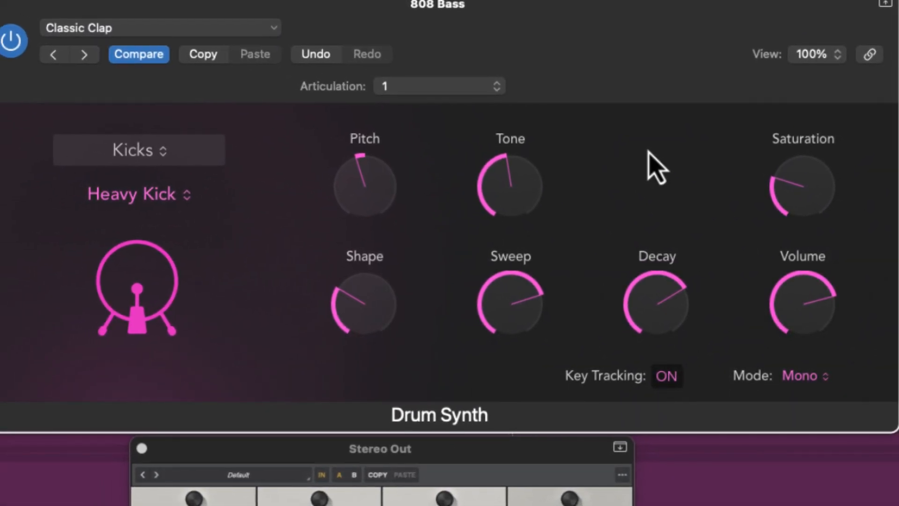
Nudge the kick's decay down to 67.7% and return to the full track arrangement
{"action": "left_click_drag", "start_coordinate": [654, 300], "coordinate": [655, 307]}
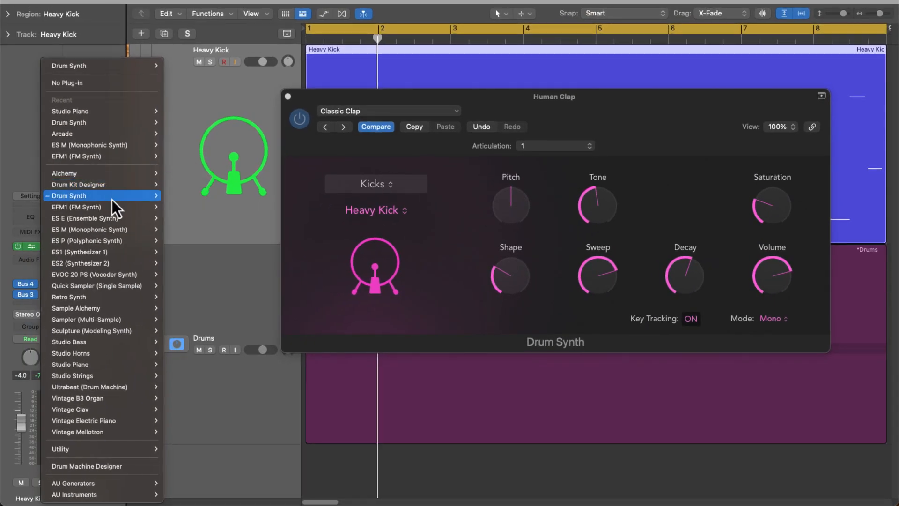
{"action": "mouse_move", "coordinate": [123, 197]}
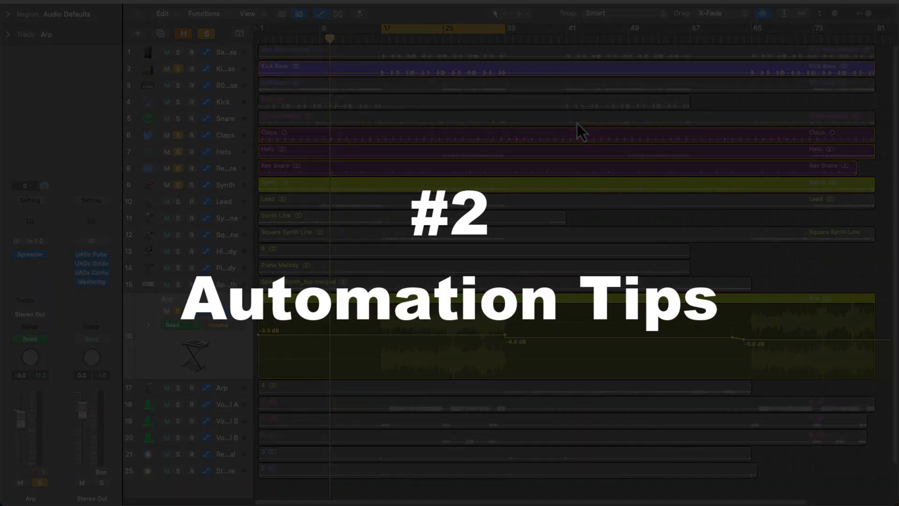
Zoom the Arp track's volume automation (-3.0 to -5.0 dB) to fill the Tracks area
{"action": "key", "text": "z"}
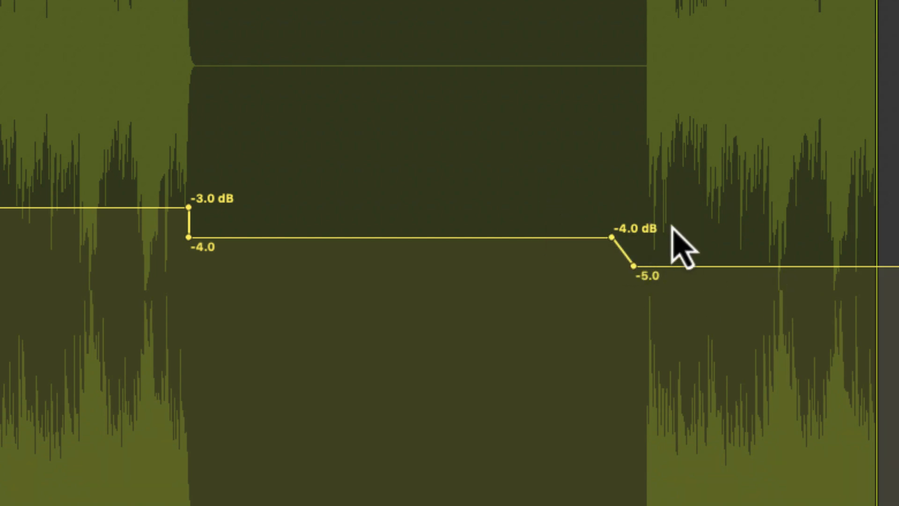
{"action": "left_click_drag", "start_coordinate": [737, 296], "coordinate": [535, 296]}
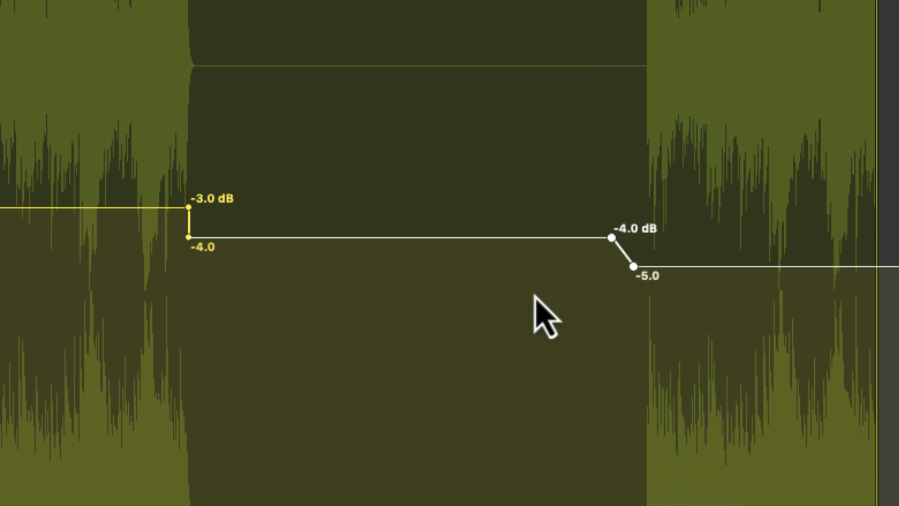
{"action": "key", "text": "Delete"}
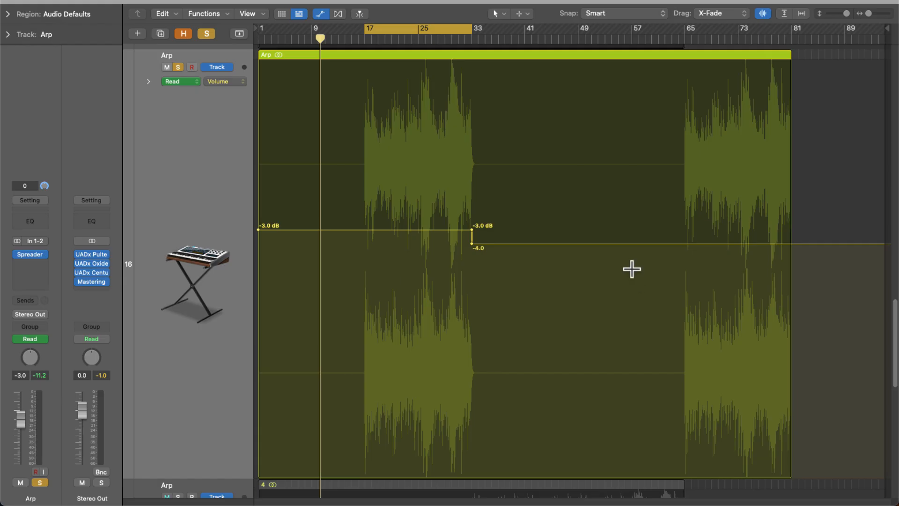
{"action": "key", "text": "super+z"}
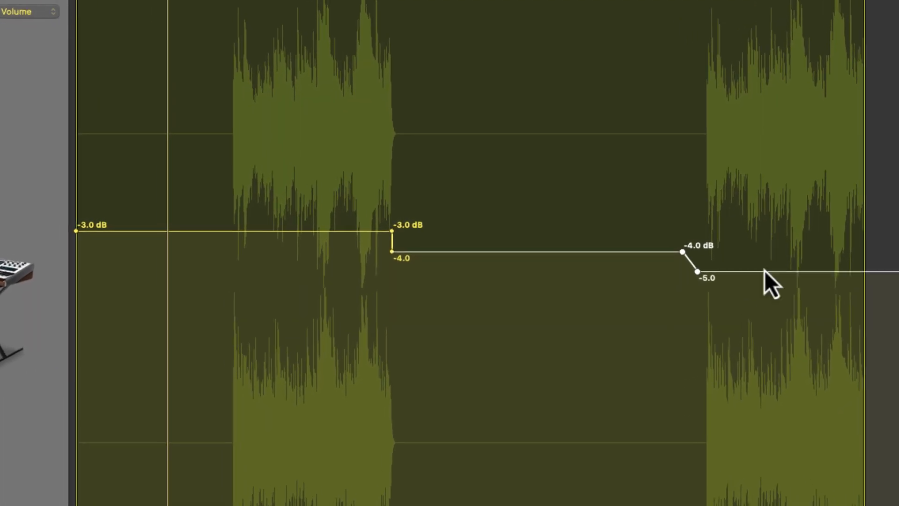
{"action": "left_click", "coordinate": [686, 299]}
{"action": "left_click_drag", "start_coordinate": [785, 319], "coordinate": [395, 295]}
{"action": "left_click_drag", "start_coordinate": [529, 254], "coordinate": [529, 148]}
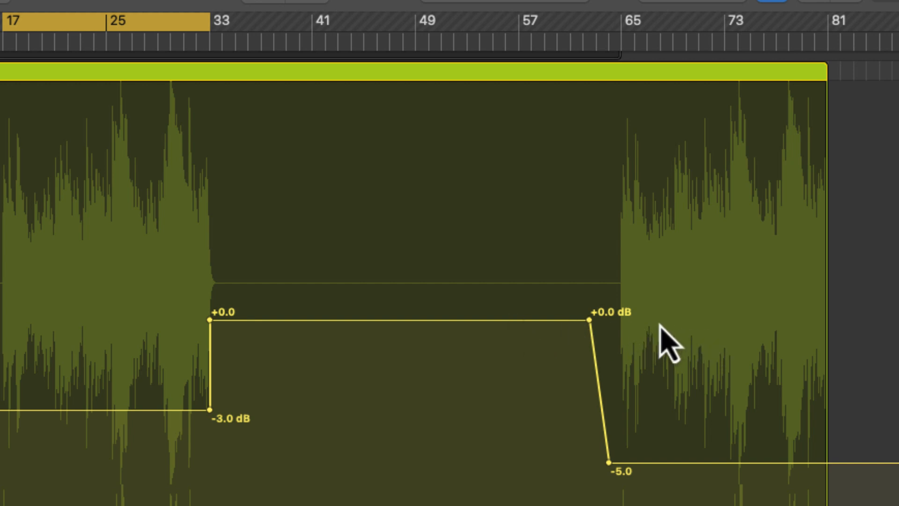
{"action": "left_click", "coordinate": [620, 41]}
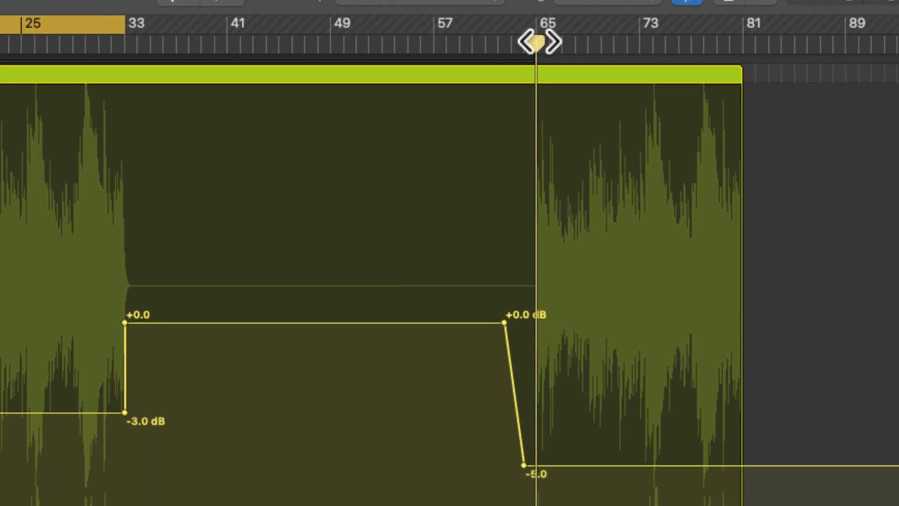
{"action": "left_click_drag", "start_coordinate": [370, 472], "coordinate": [595, 503]}
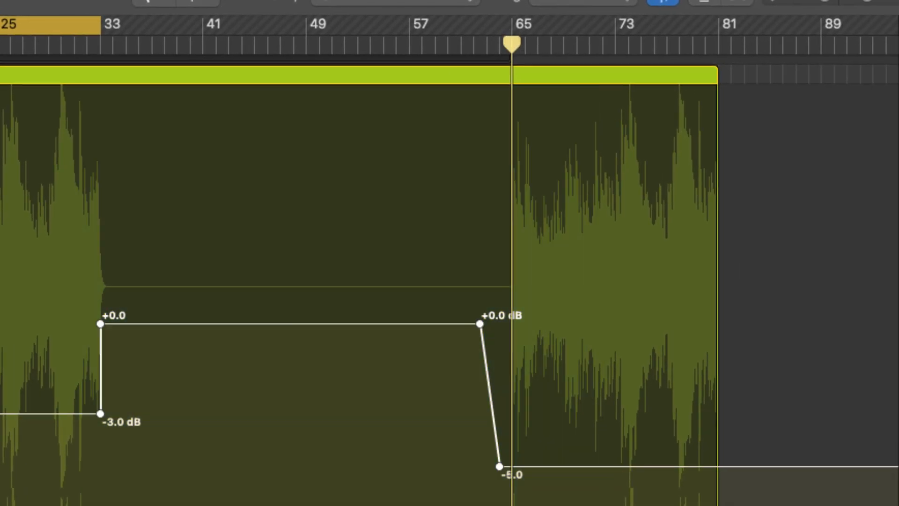
{"action": "left_click_drag", "start_coordinate": [156, 329], "coordinate": [538, 351]}
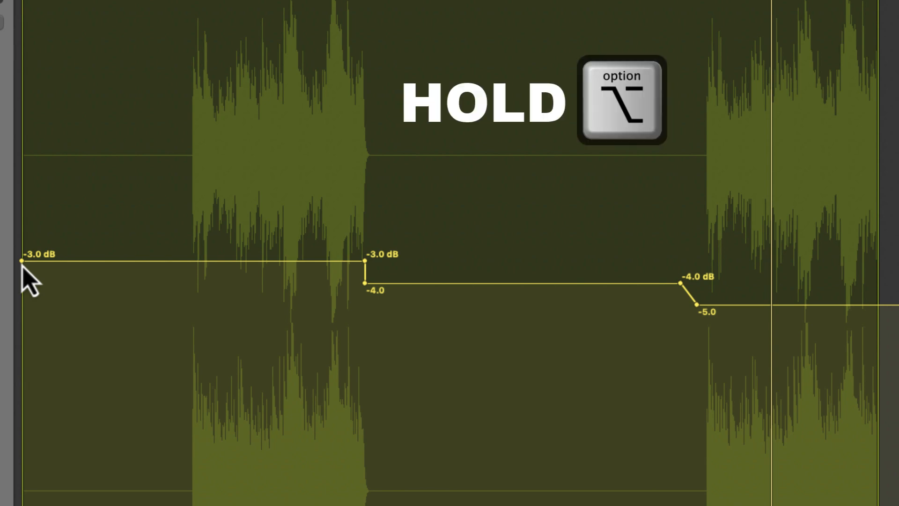
Option-drag the Arp volume automation down 4 dB overall, to -7.0, -8.0 and -9.0 dB
{"action": "left_click_drag", "start_coordinate": [22, 263], "coordinate": [20, 351]}
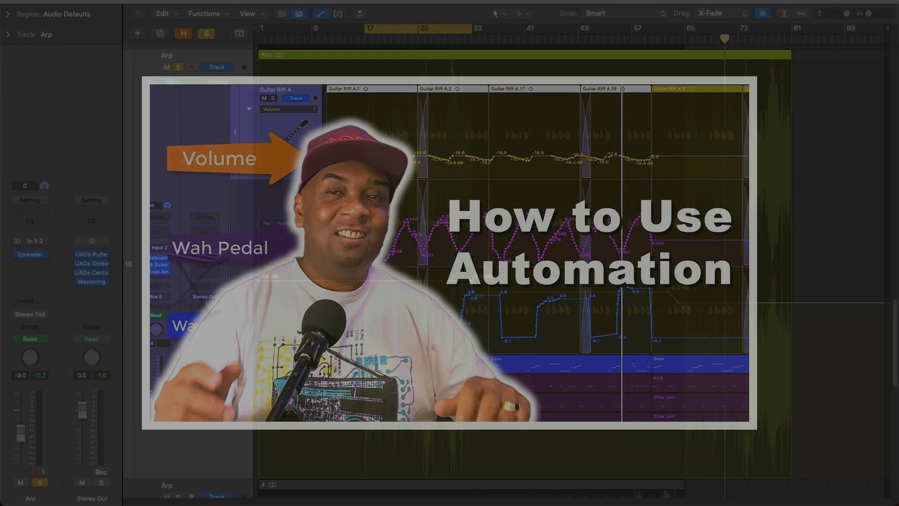
Switch to the Platinum Cuts project with all five insert plug-in windows open
{"action": "left_click", "coordinate": [684, 1]}
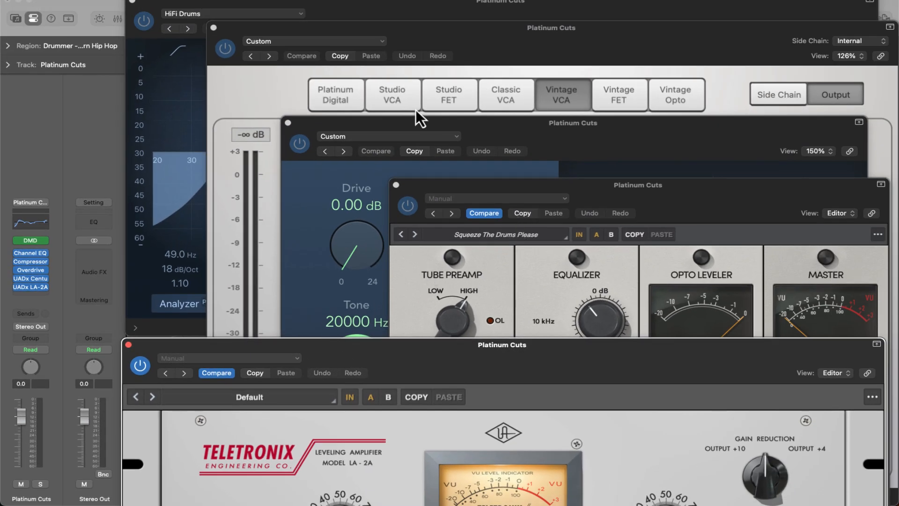
Link the plug-in window and step it through Compressor, Channel EQ, Overdrive and UADx LA-2A
{"action": "left_click", "coordinate": [437, 3]}
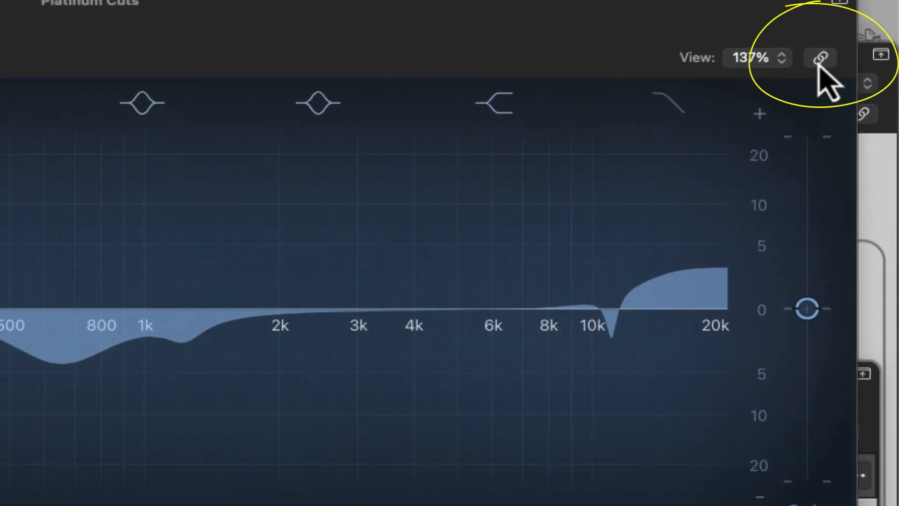
{"action": "left_click", "coordinate": [819, 62]}
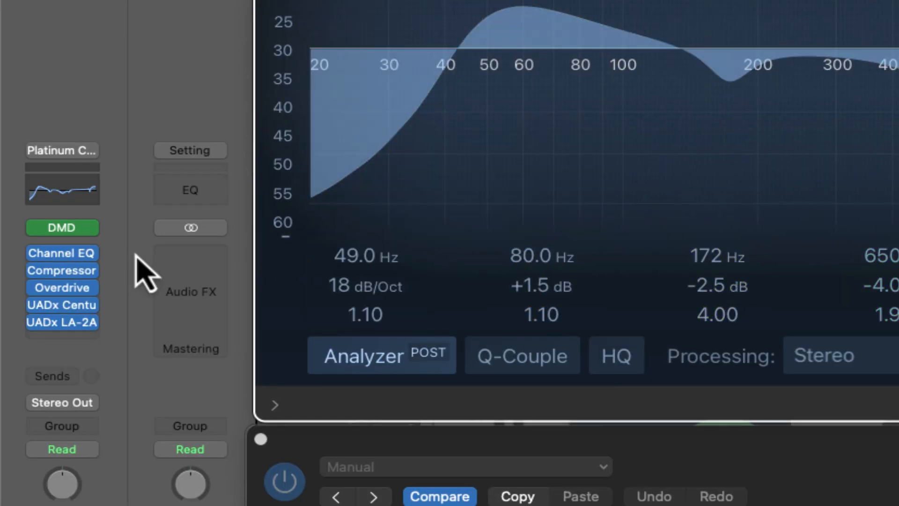
{"action": "mouse_move", "coordinate": [67, 273]}
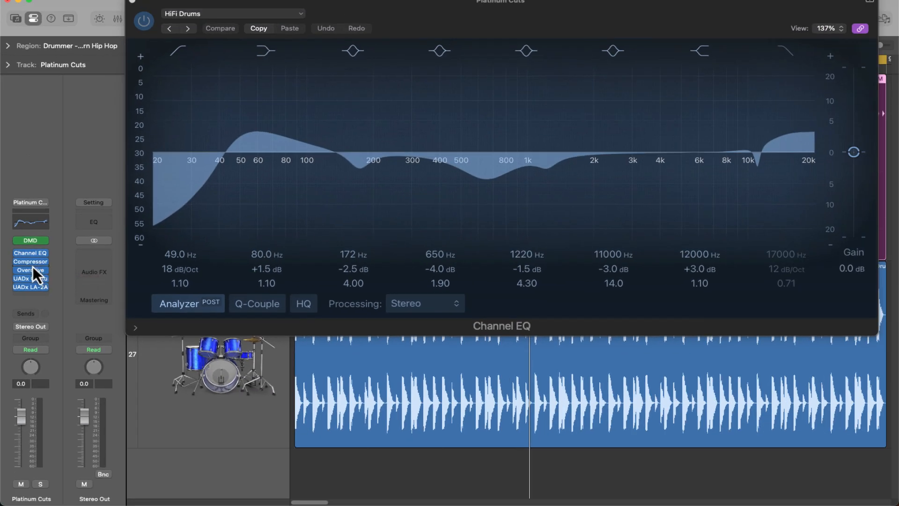
{"action": "left_click", "coordinate": [32, 262]}
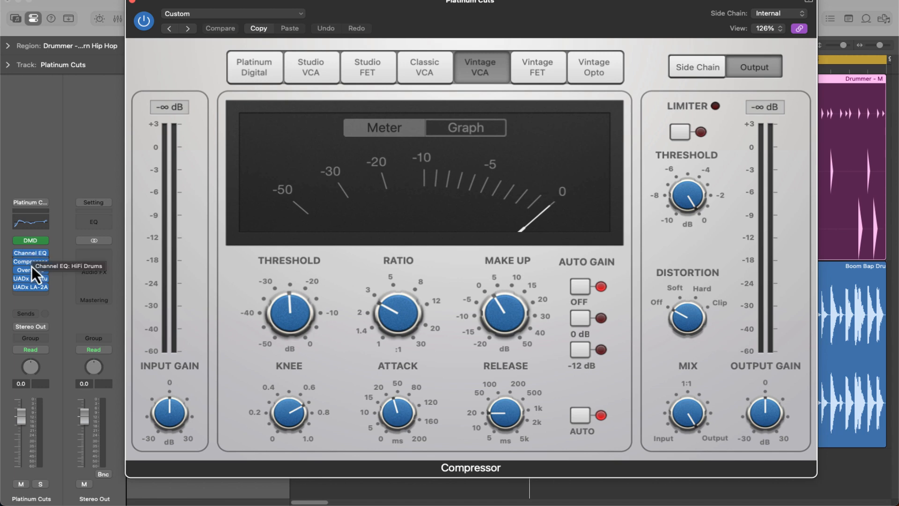
{"action": "left_click", "coordinate": [32, 254]}
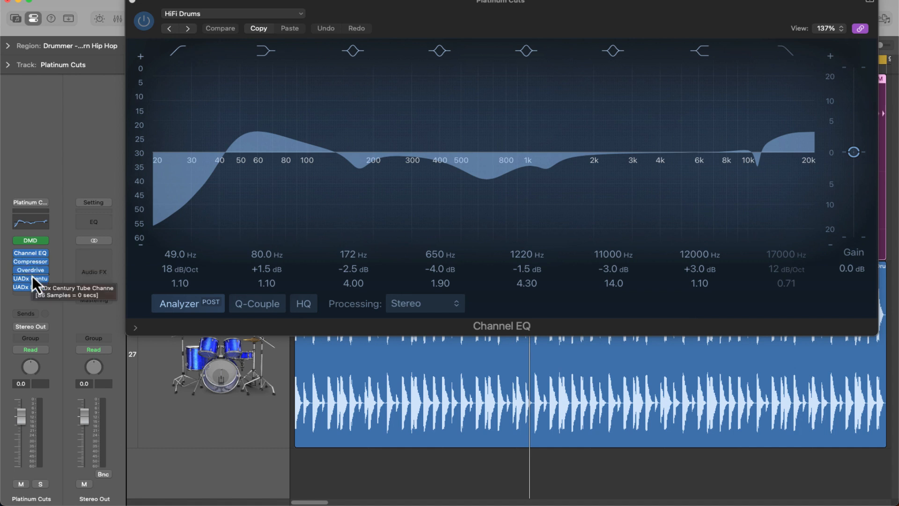
{"action": "left_click", "coordinate": [34, 269]}
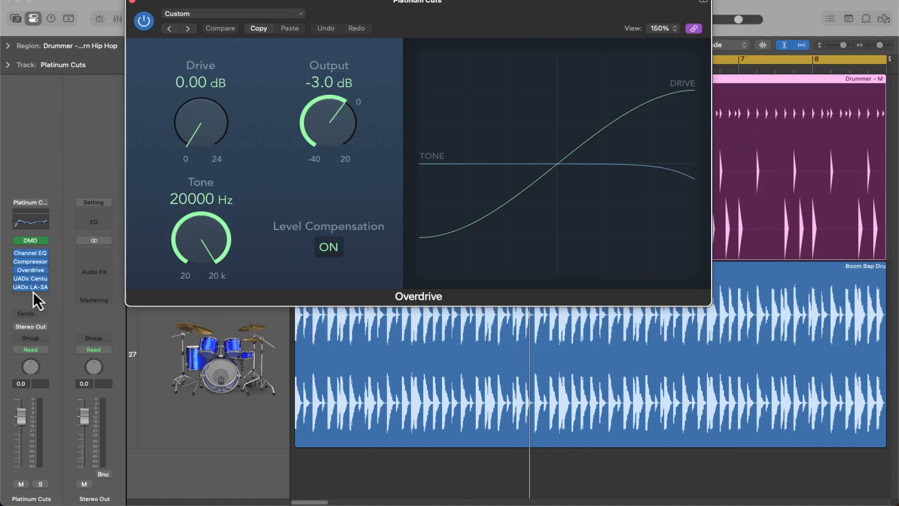
{"action": "left_click", "coordinate": [33, 290]}
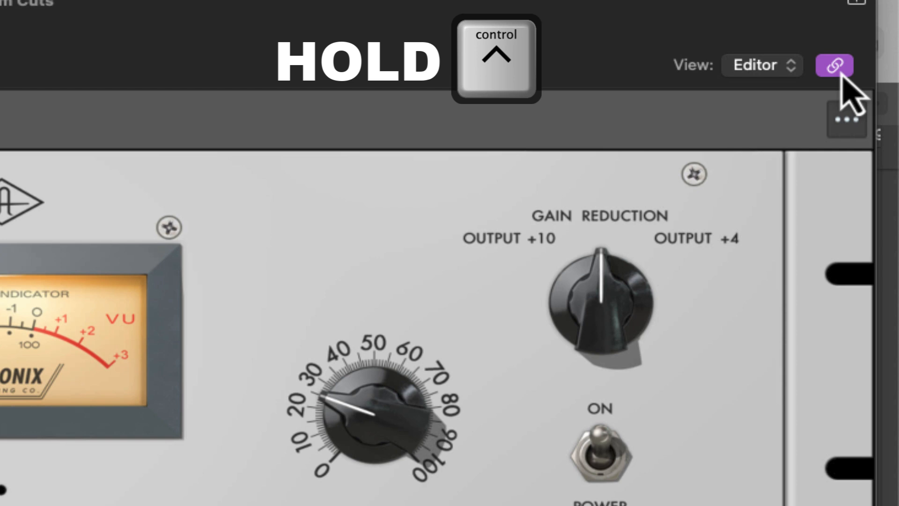
Turn plug-in window linking off, then switch it back on
{"action": "left_click", "coordinate": [840, 75], "text": "ctrl"}
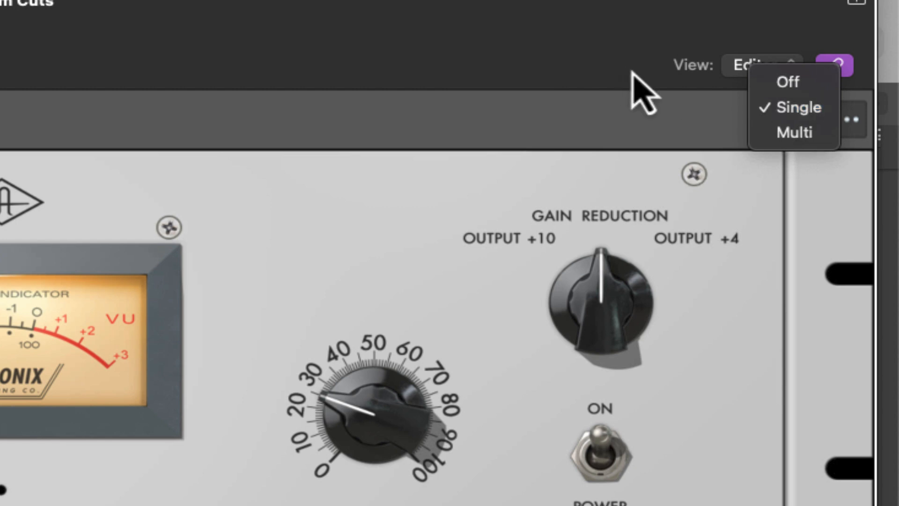
{"action": "left_click", "coordinate": [789, 92]}
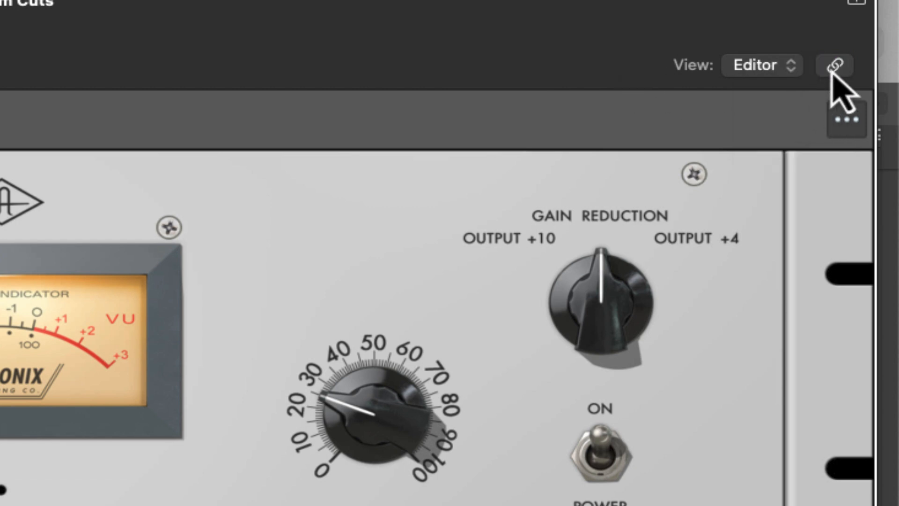
{"action": "left_click", "coordinate": [834, 68]}
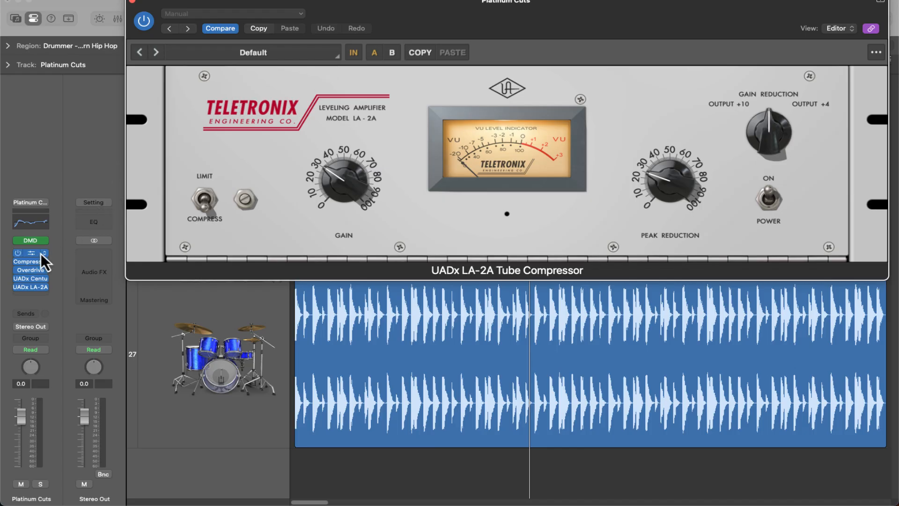
Show the Compressor, Overdrive, UADx Century Tube Channel Strip and UADx LA-2A in the linked window
{"action": "left_click", "coordinate": [32, 260]}
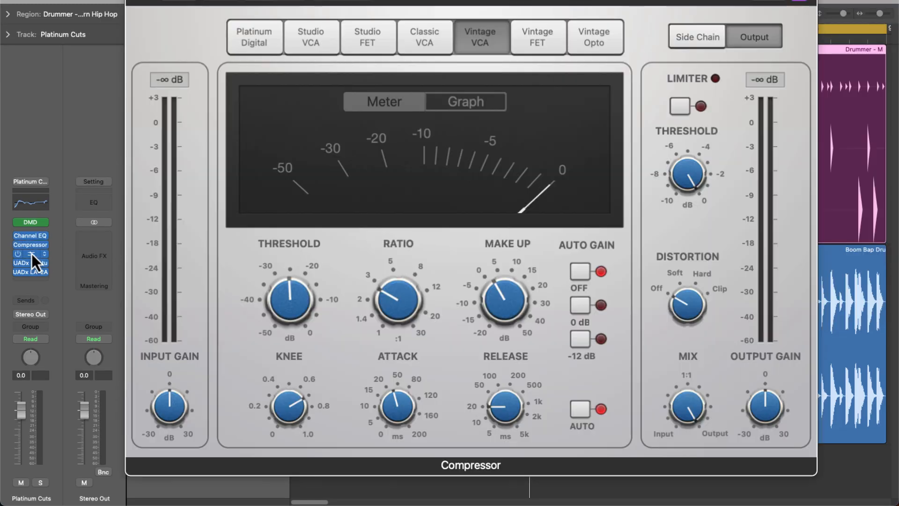
{"action": "left_click", "coordinate": [32, 254]}
{"action": "left_click", "coordinate": [31, 265]}
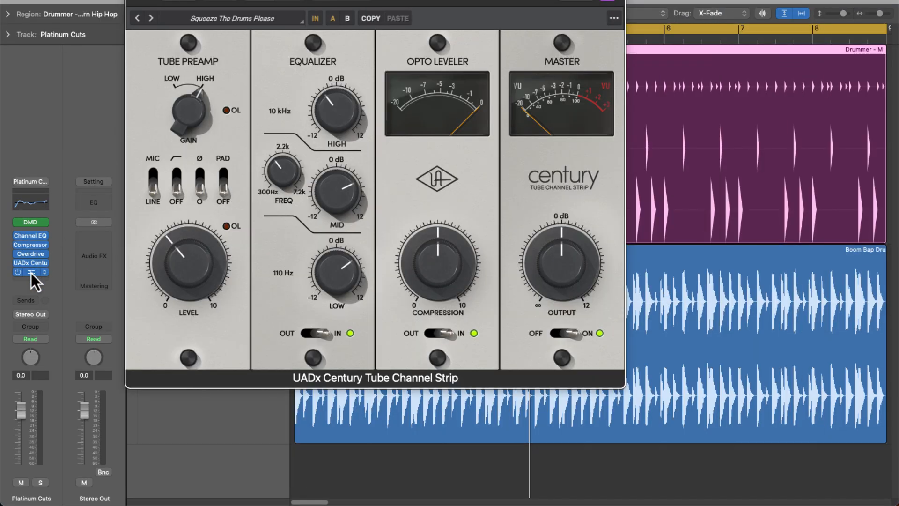
{"action": "left_click", "coordinate": [31, 272]}
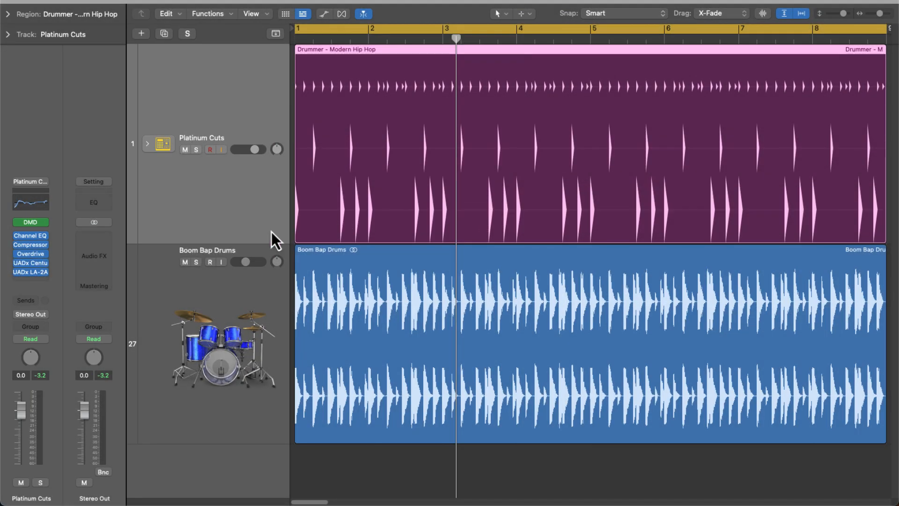
{"action": "left_click", "coordinate": [176, 321]}
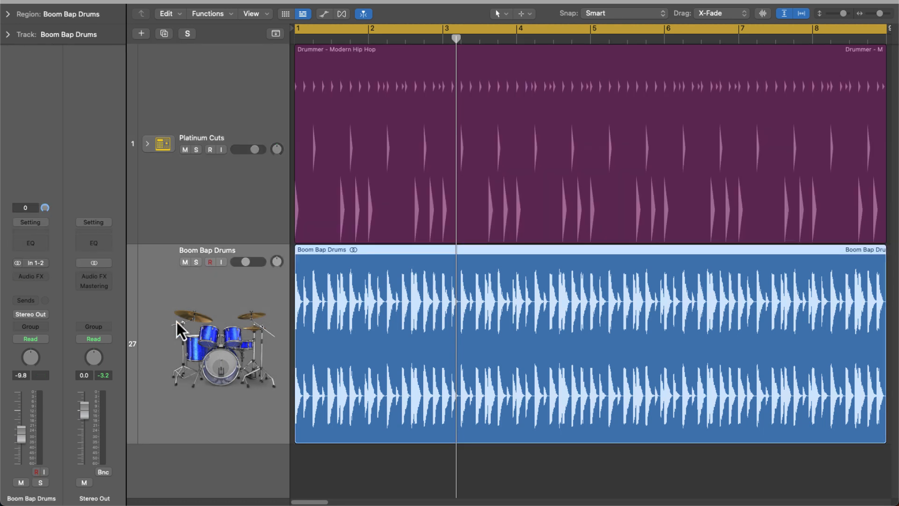
{"action": "key", "text": "s"}
{"action": "key", "text": "space"}
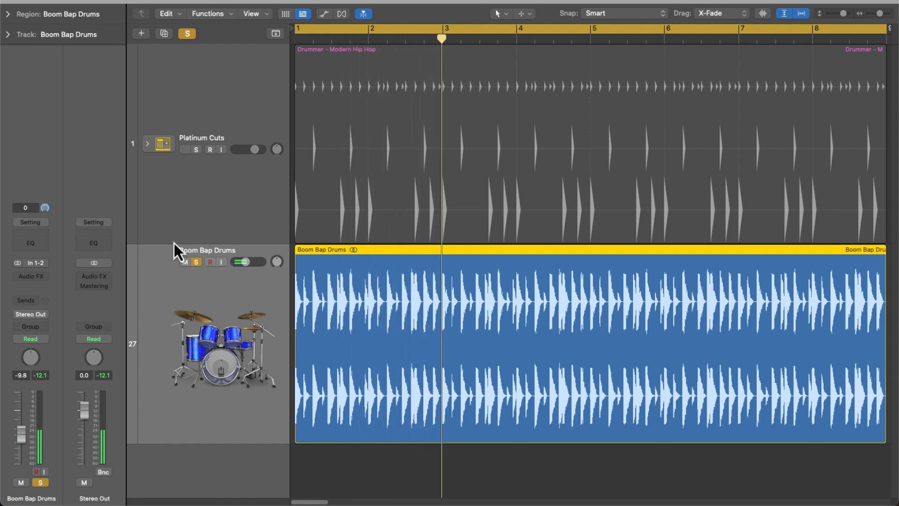
{"action": "double_click", "coordinate": [346, 105]}
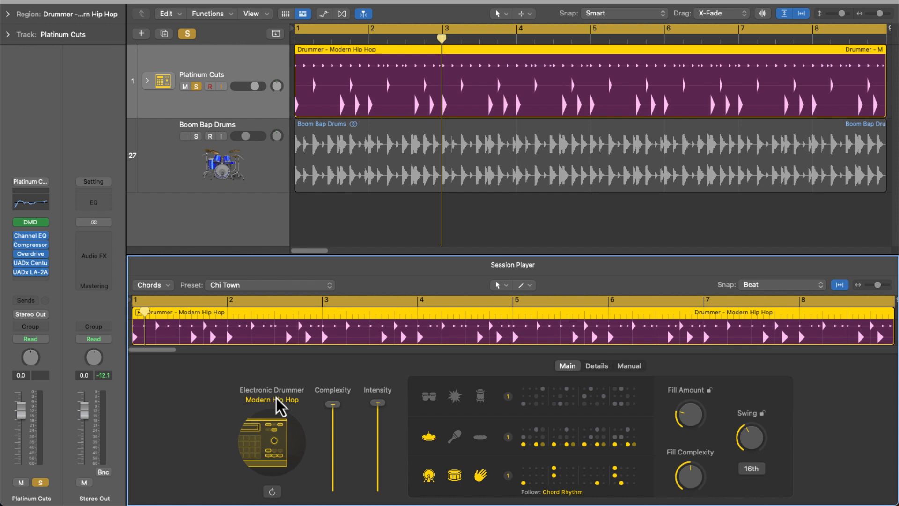
{"action": "key", "text": "space"}
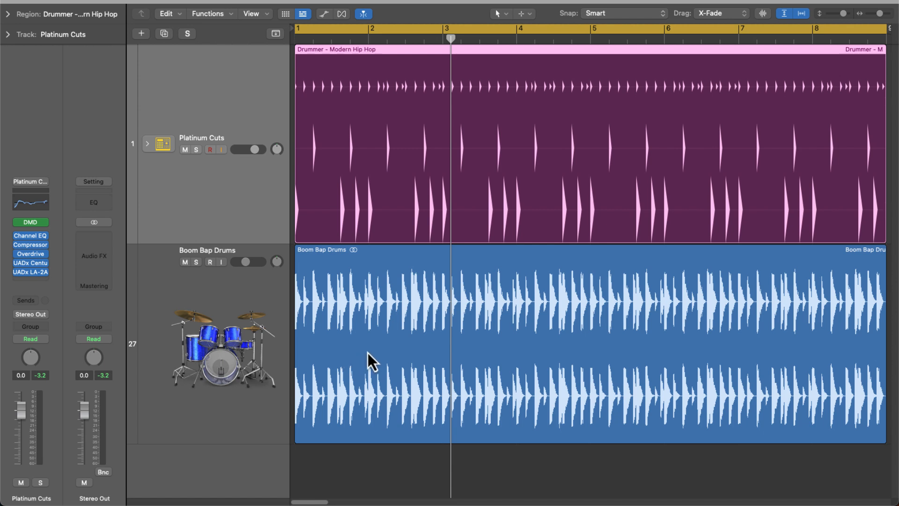
{"action": "left_click", "coordinate": [259, 339]}
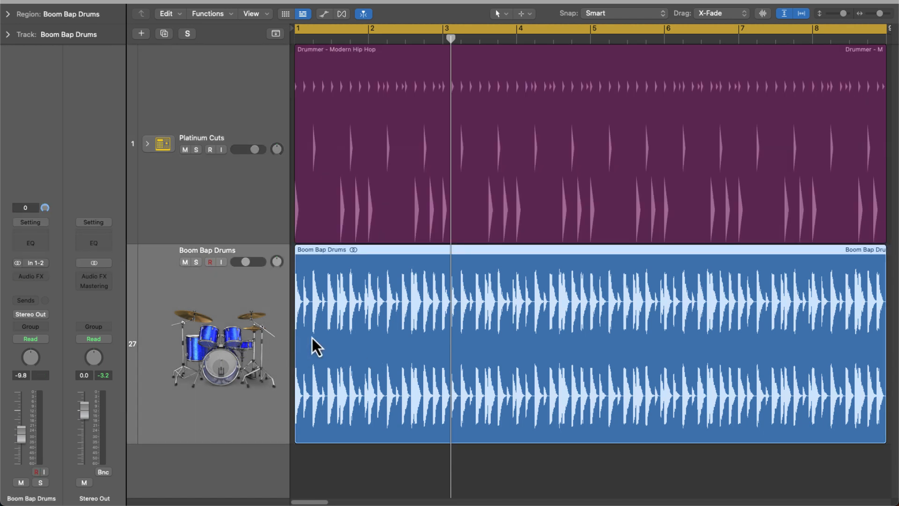
{"action": "left_click", "coordinate": [271, 206]}
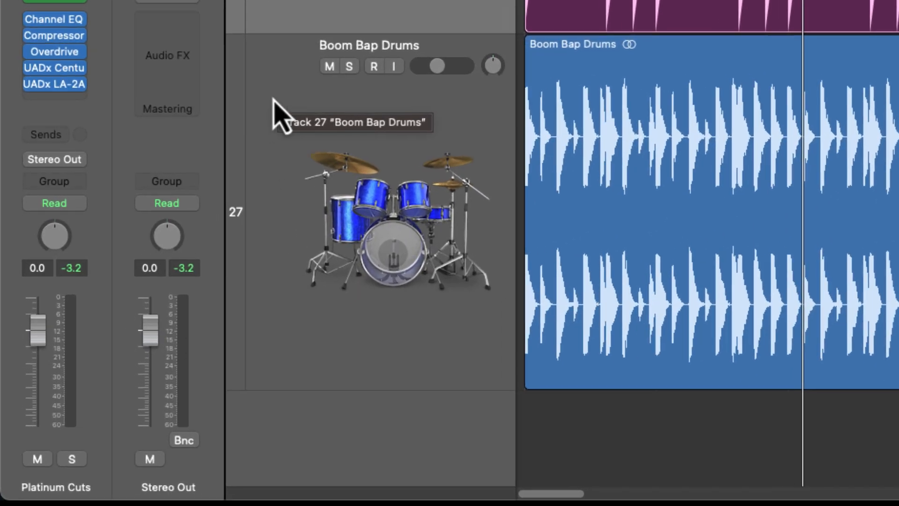
Add the Groove Track column to the track headers with Boom Bap Drums current
{"action": "right_click", "coordinate": [283, 101]}
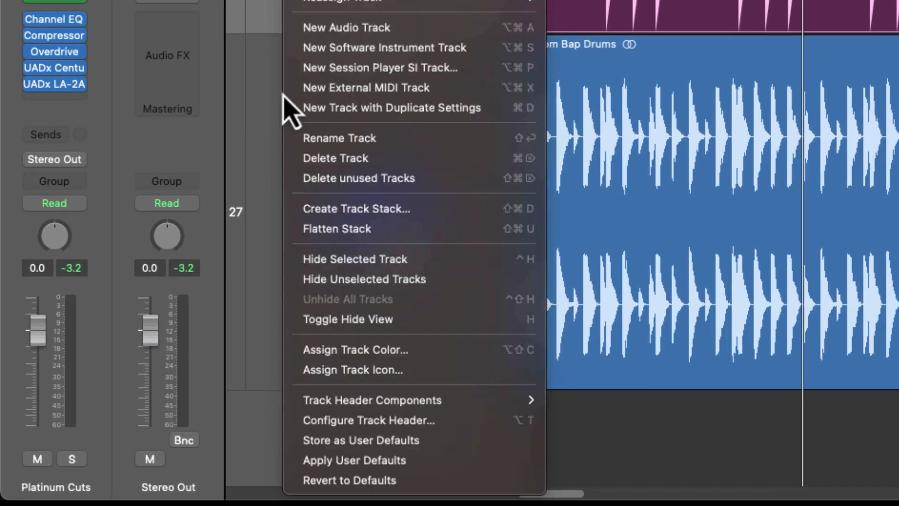
{"action": "mouse_move", "coordinate": [511, 408]}
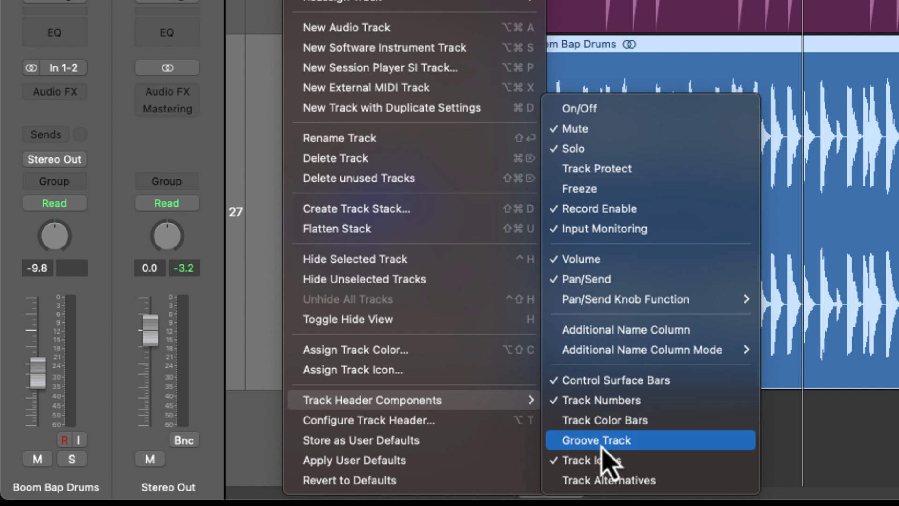
{"action": "left_click", "coordinate": [630, 447]}
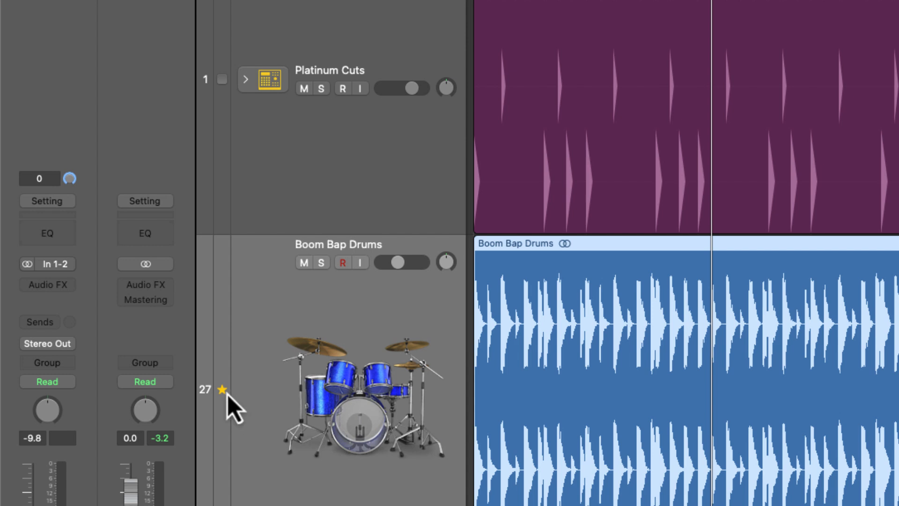
Keep Boom Bap Drums as groove track and toggle Platinum Cuts' groove matching, leaving it on
{"action": "left_click", "coordinate": [294, 176]}
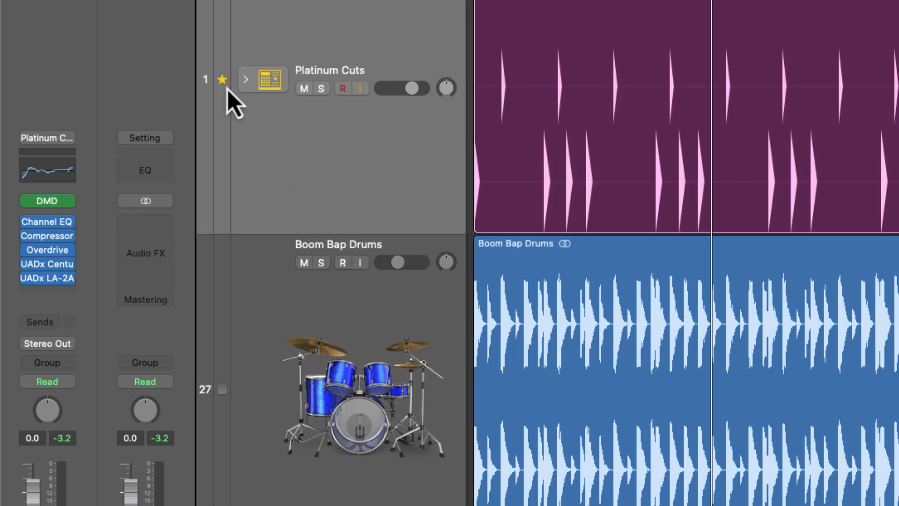
{"action": "left_click", "coordinate": [222, 389]}
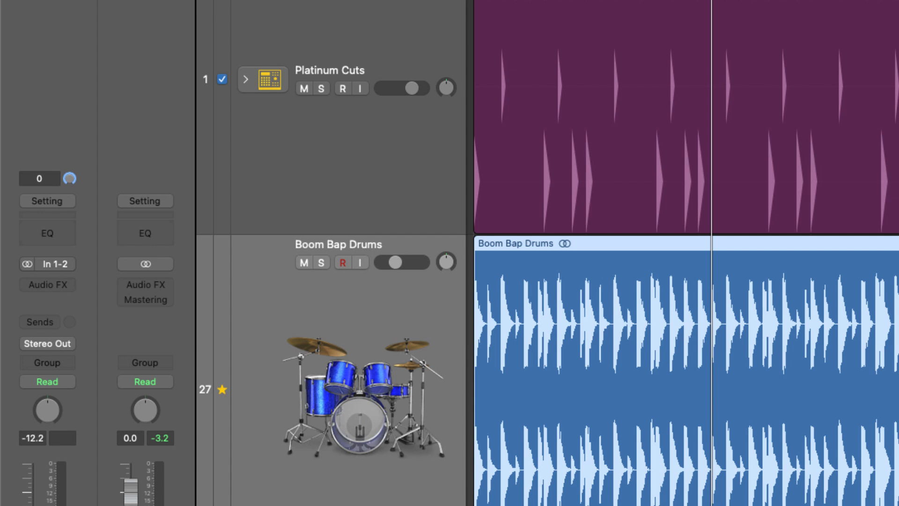
{"action": "left_click", "coordinate": [250, 91]}
{"action": "left_click", "coordinate": [212, 82]}
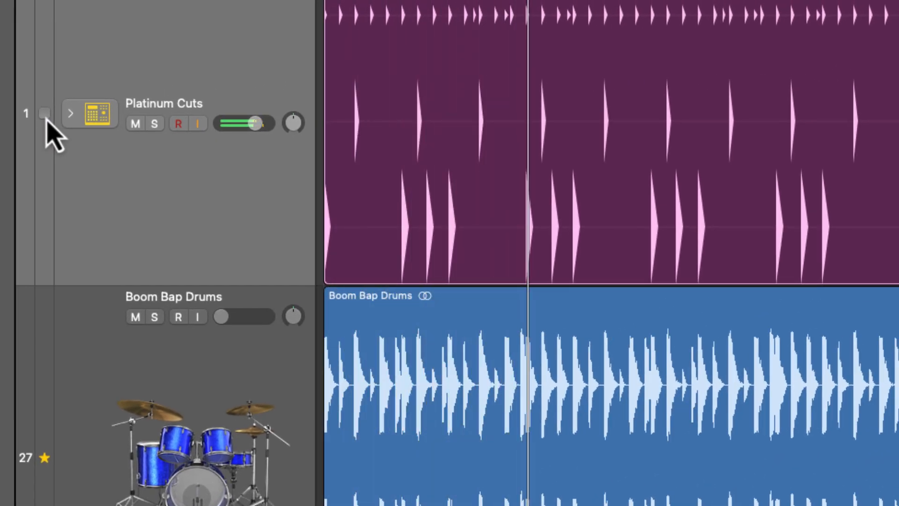
{"action": "left_click", "coordinate": [45, 117]}
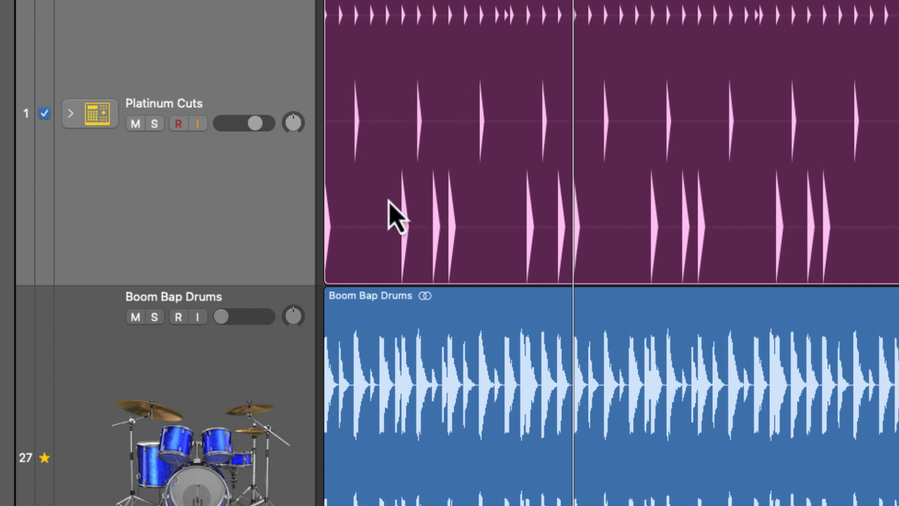
{"action": "left_click", "coordinate": [46, 116]}
{"action": "left_click", "coordinate": [44, 113]}
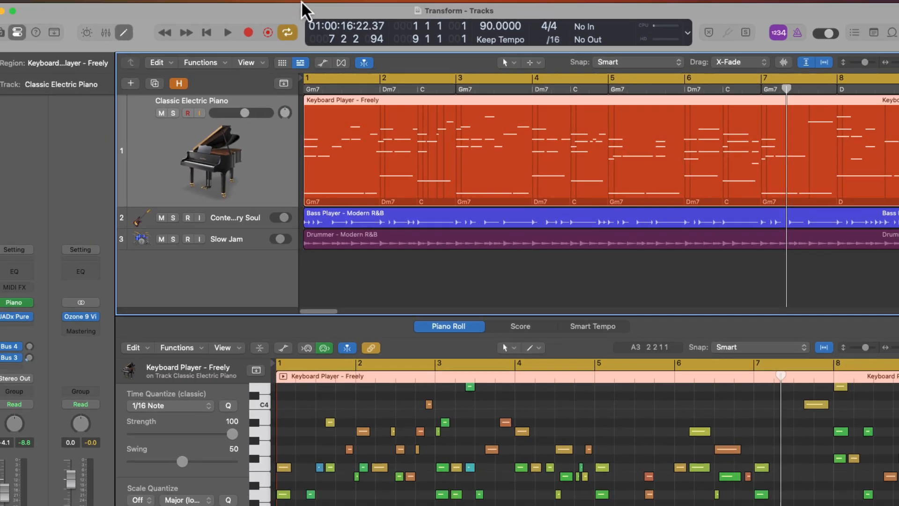
Open the MIDI Transform window from the Window menu or with Command-9
{"action": "left_click", "coordinate": [282, 3]}
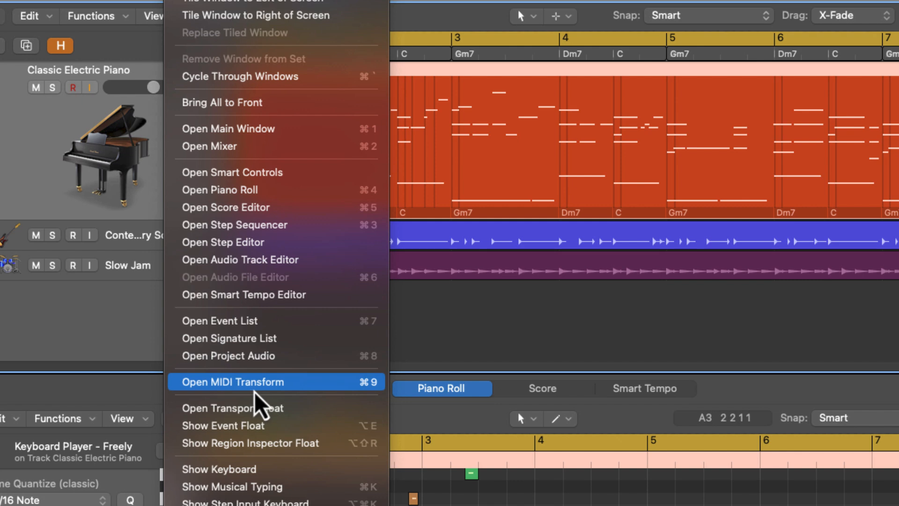
{"action": "left_click", "coordinate": [255, 389]}
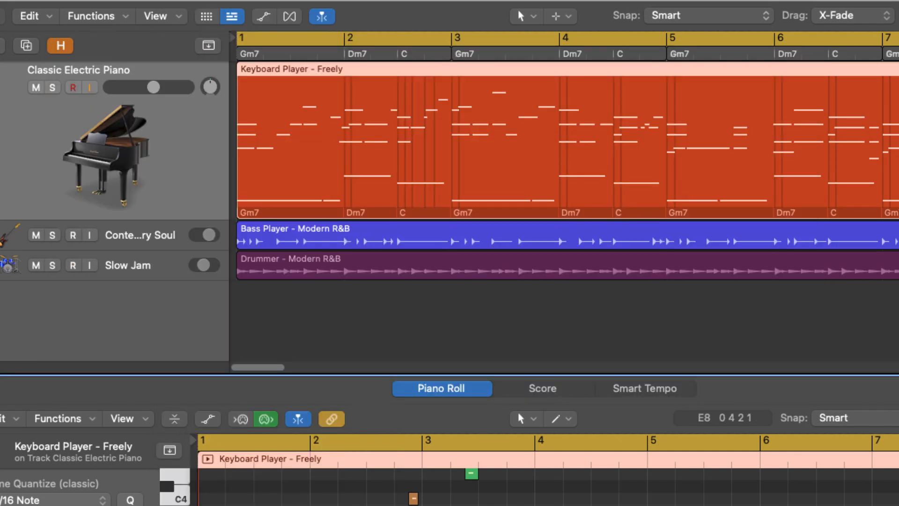
{"action": "key", "text": "super+9"}
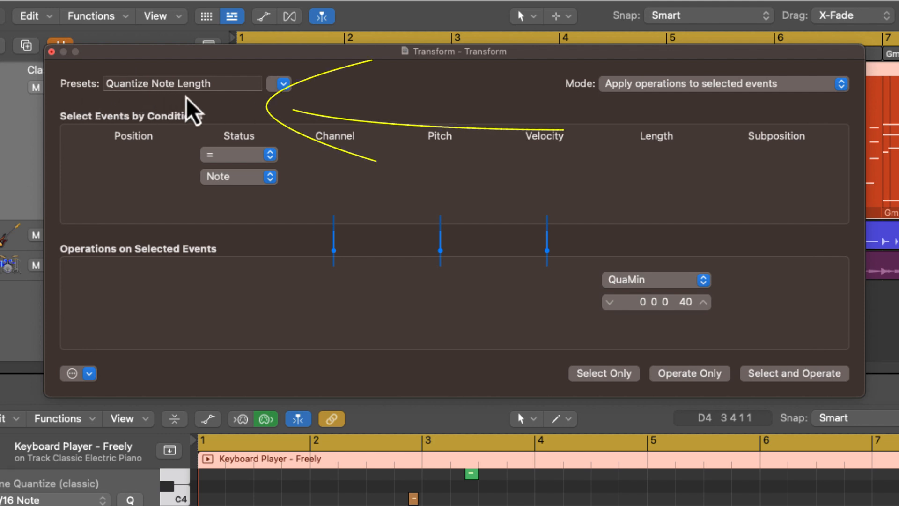
Load the Velocity Limiter transform preset and play back the piano part
{"action": "left_click", "coordinate": [284, 85]}
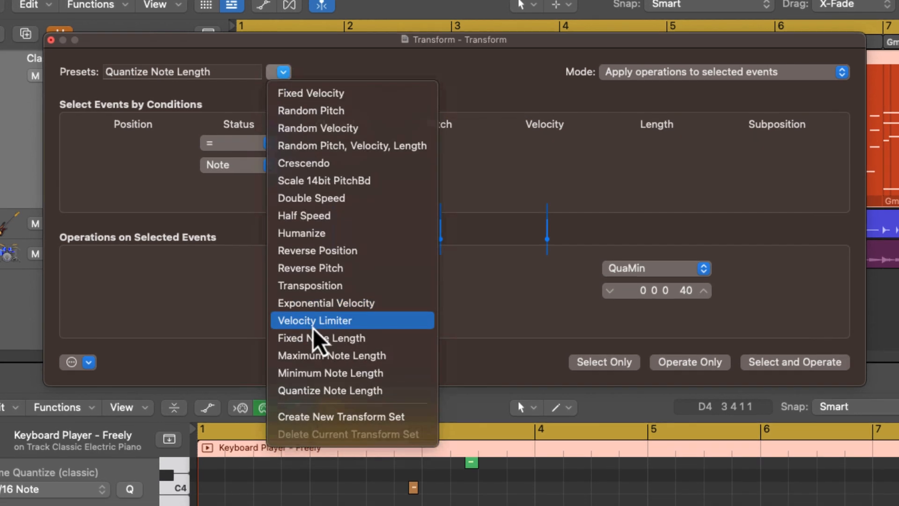
{"action": "left_click", "coordinate": [307, 334]}
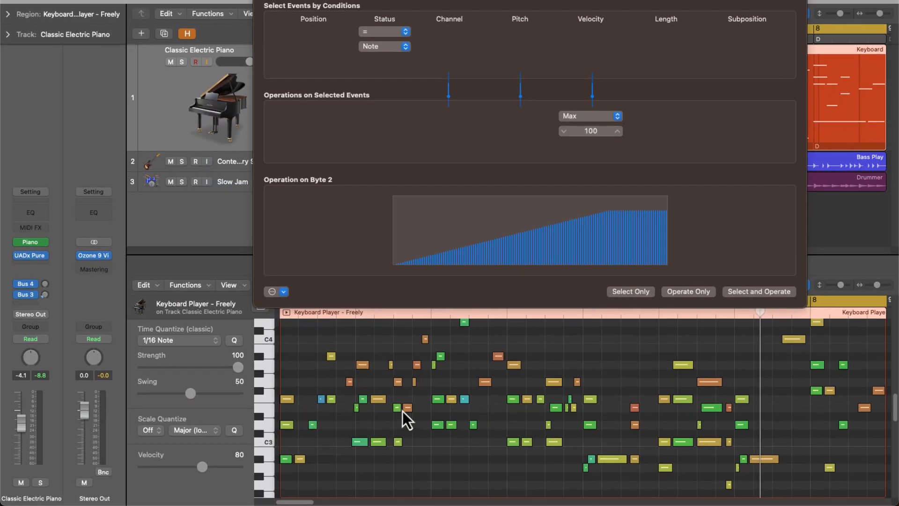
{"action": "key", "text": "space"}
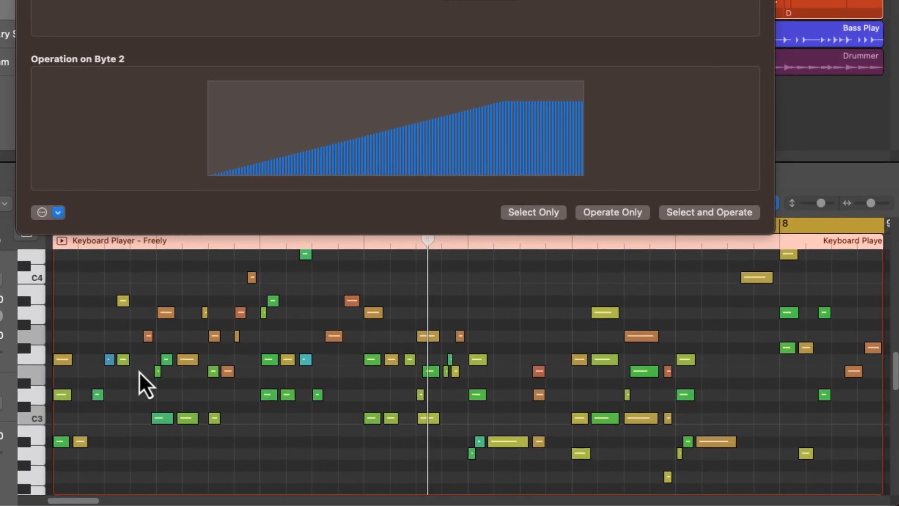
{"action": "key", "text": "space"}
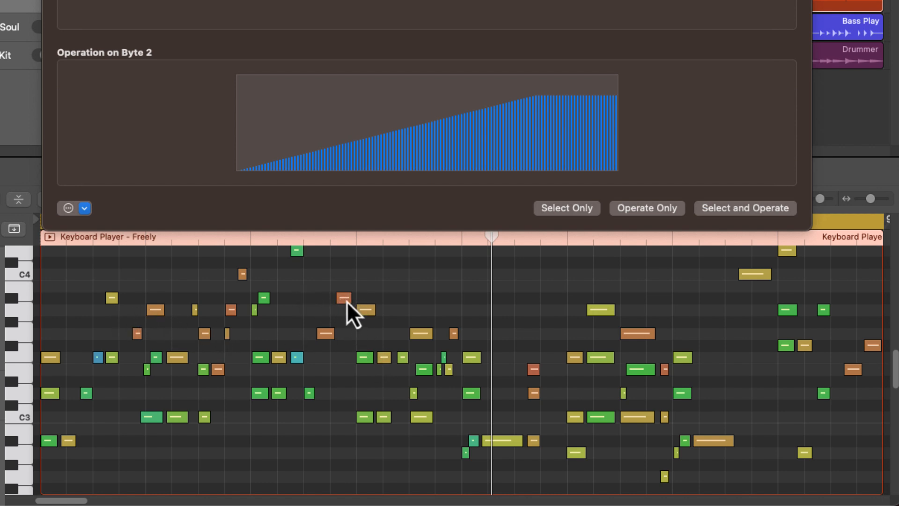
Cap the piano note velocities at a maximum of 89
{"action": "mouse_move", "coordinate": [345, 301]}
{"action": "mouse_move", "coordinate": [365, 313]}
{"action": "mouse_move", "coordinate": [297, 363]}
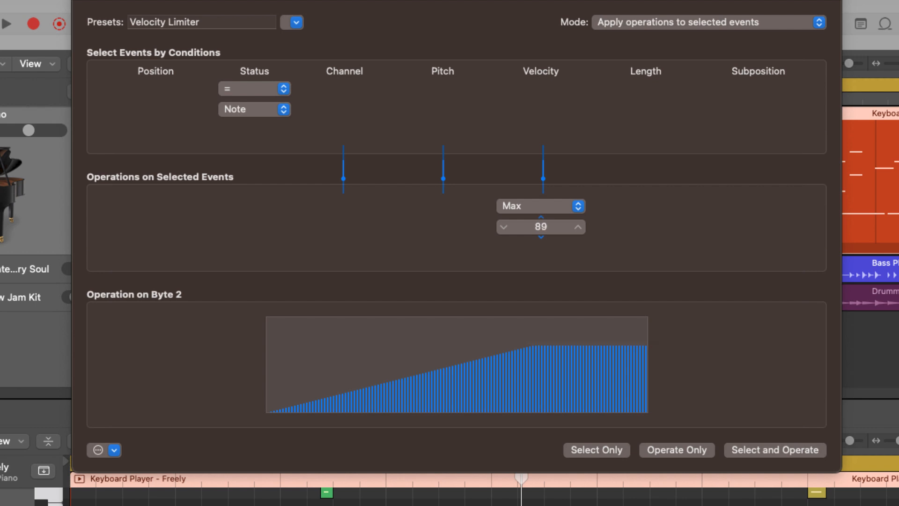
{"action": "left_click", "coordinate": [754, 453]}
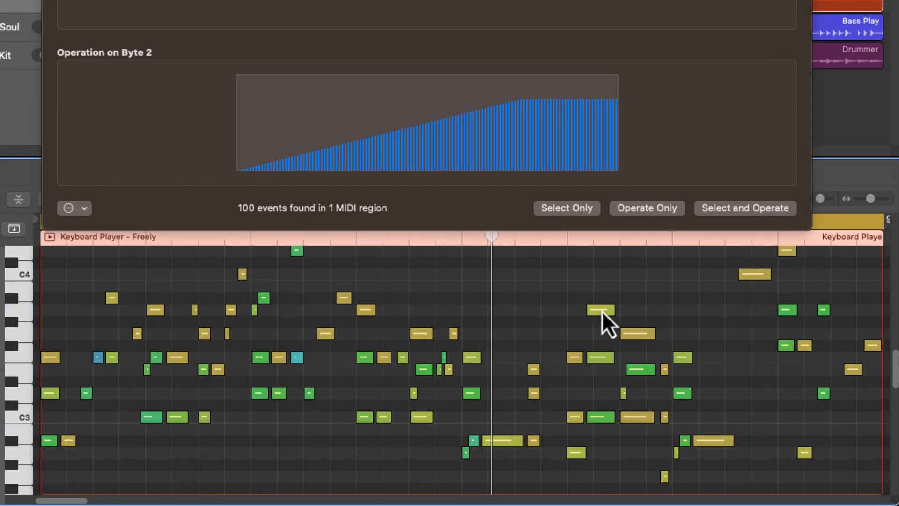
Switch the velocity operation to Min 50 and apply it to the piano notes
{"action": "mouse_move", "coordinate": [639, 334]}
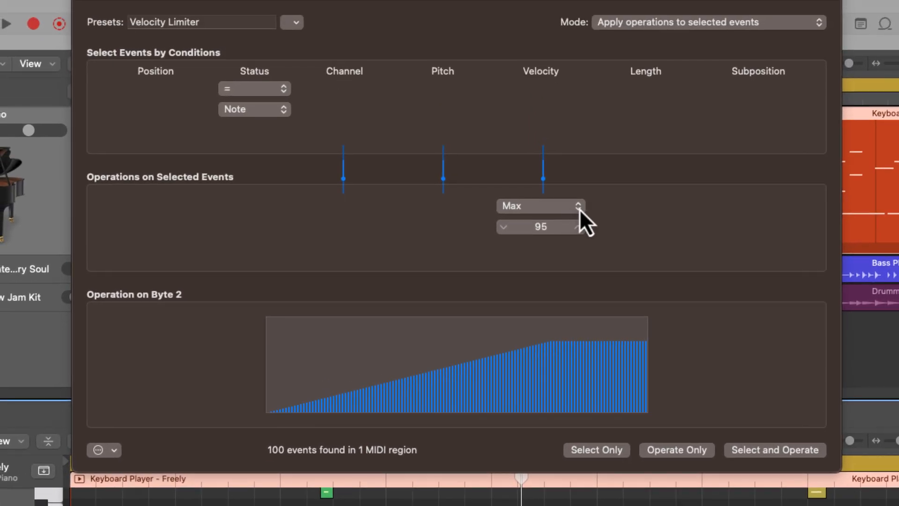
{"action": "left_click", "coordinate": [580, 209]}
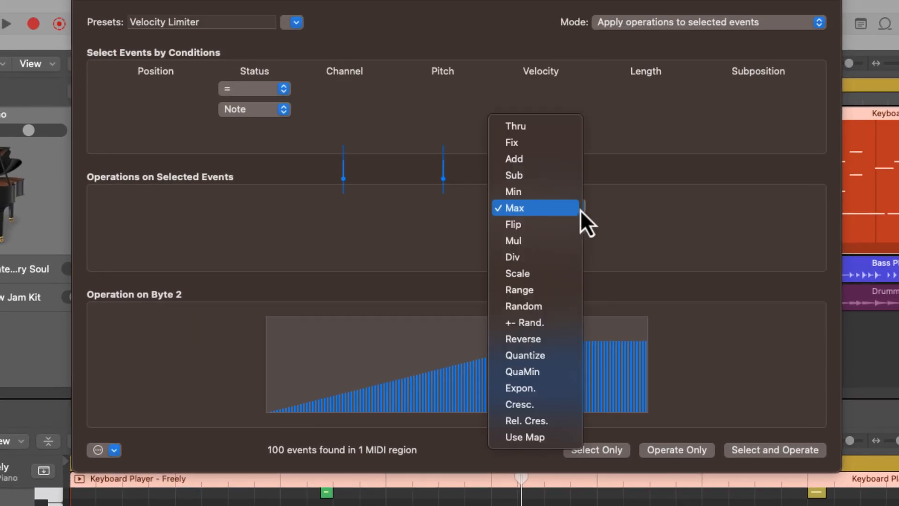
{"action": "left_click", "coordinate": [574, 192]}
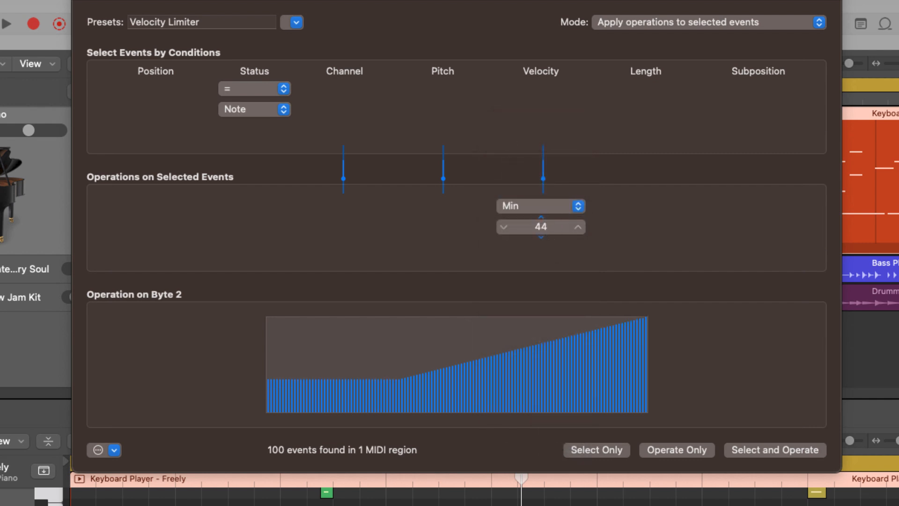
{"action": "left_click", "coordinate": [755, 446]}
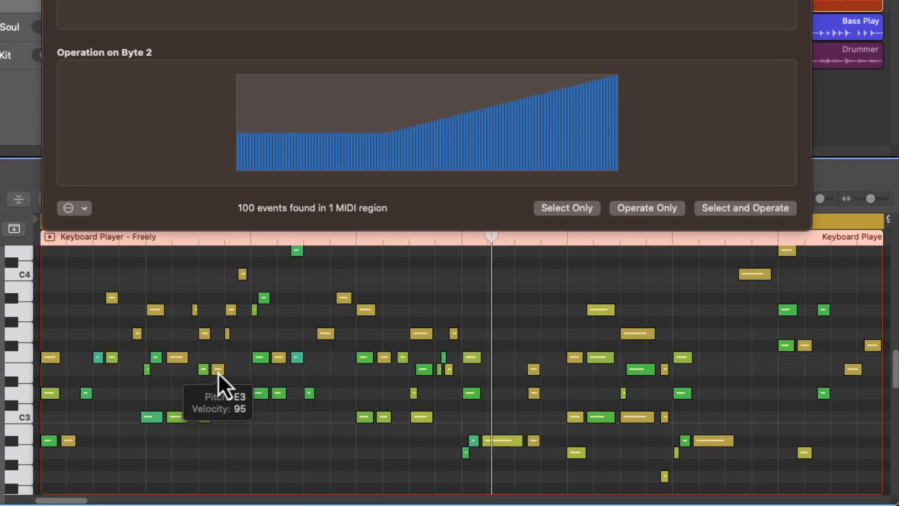
{"action": "mouse_move", "coordinate": [218, 370]}
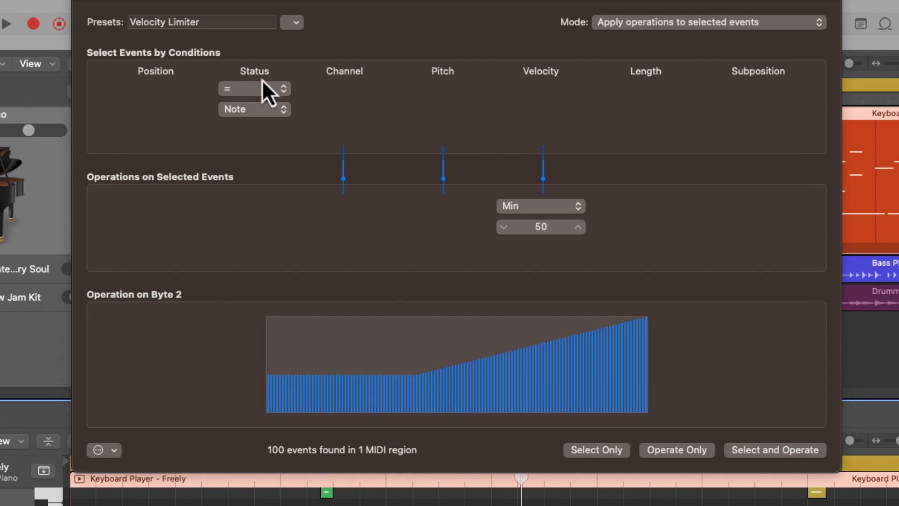
Apply the Humanize preset twice, randomizing piano note position, velocity and length by ±10
{"action": "left_click", "coordinate": [297, 22]}
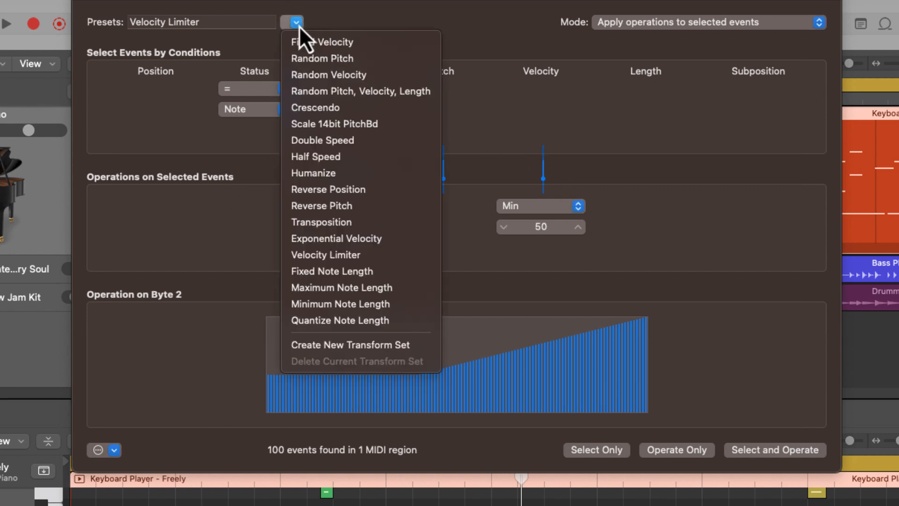
{"action": "left_click", "coordinate": [348, 177]}
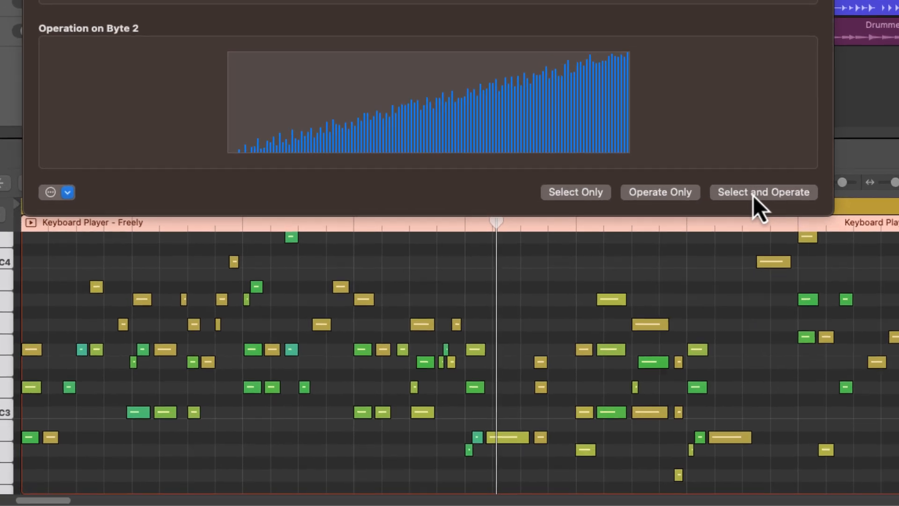
{"action": "left_click", "coordinate": [753, 192]}
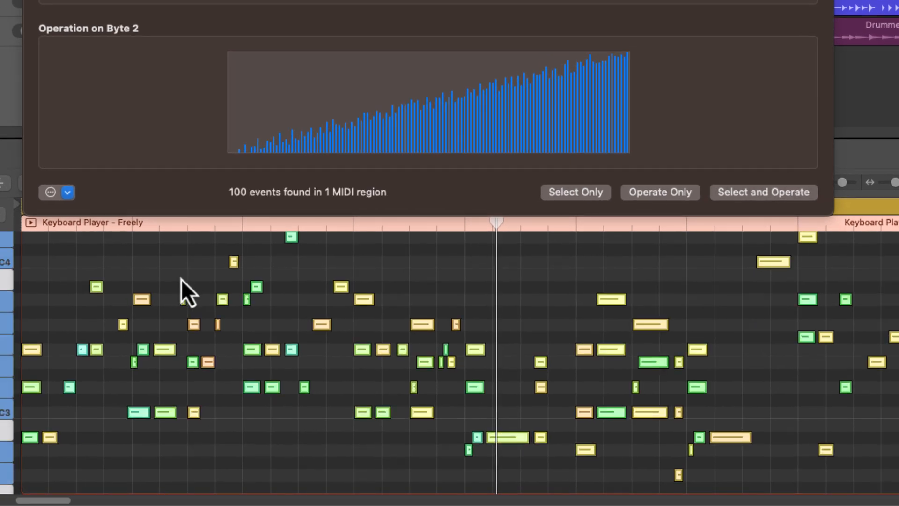
{"action": "left_click", "coordinate": [754, 195]}
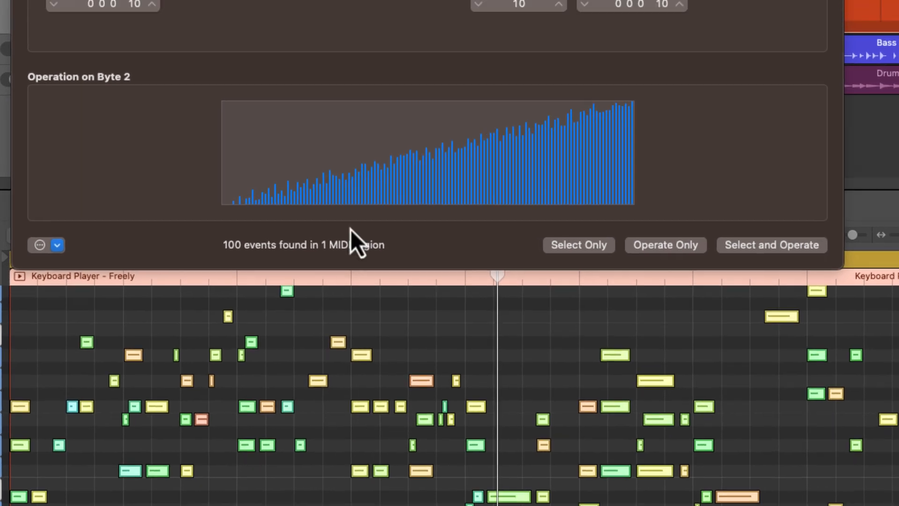
{"action": "left_click", "coordinate": [221, 28]}
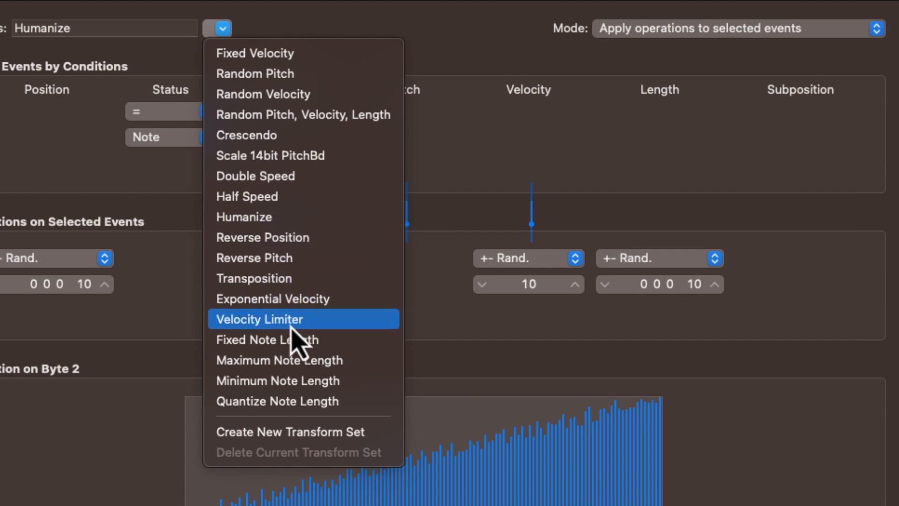
{"action": "left_click", "coordinate": [633, 333]}
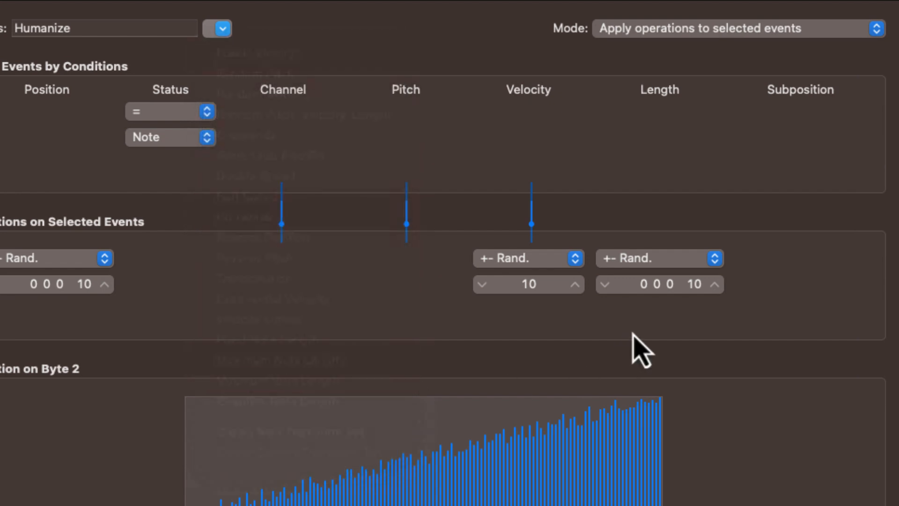